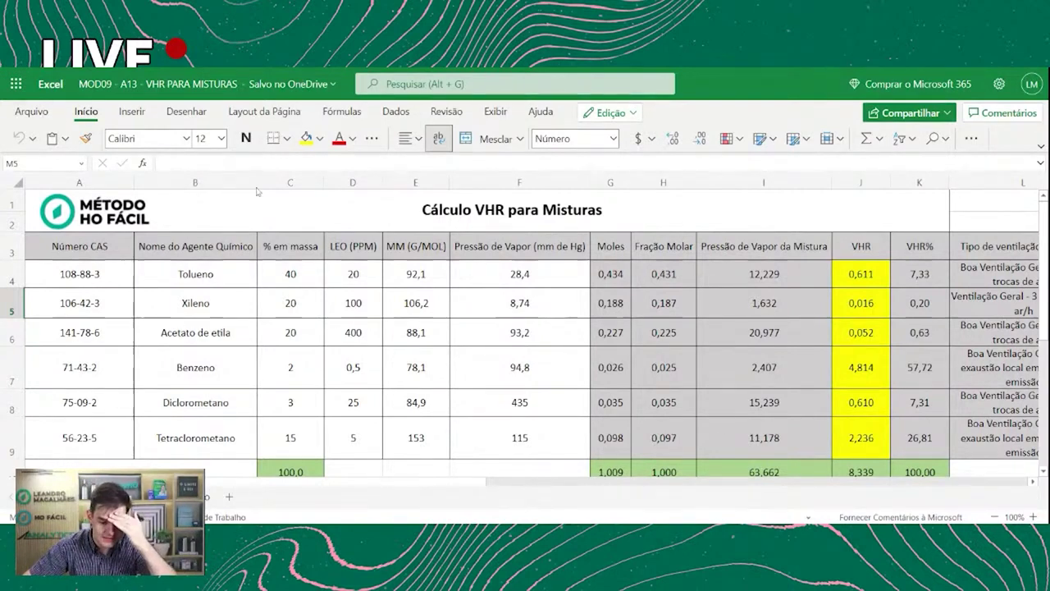
Examine the agents' input data in the % em massa, LEO, MM and Pressão de Vapor columns.
{"action": "left_click_drag", "start_coordinate": [293, 271], "coordinate": [275, 348]}
{"action": "left_click_drag", "start_coordinate": [353, 275], "coordinate": [375, 427]}
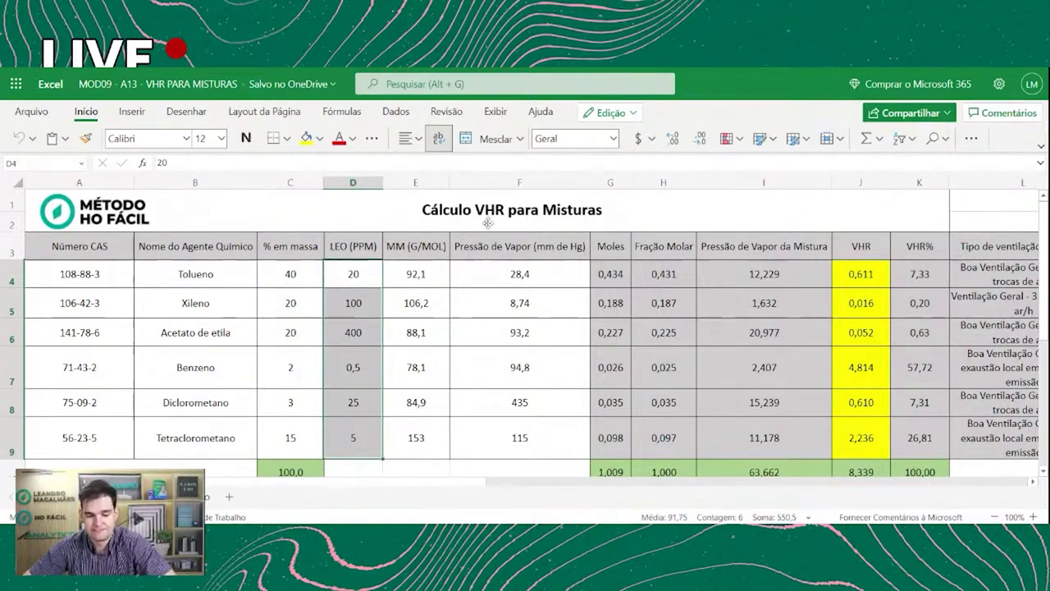
{"action": "left_click_drag", "start_coordinate": [419, 274], "coordinate": [428, 427]}
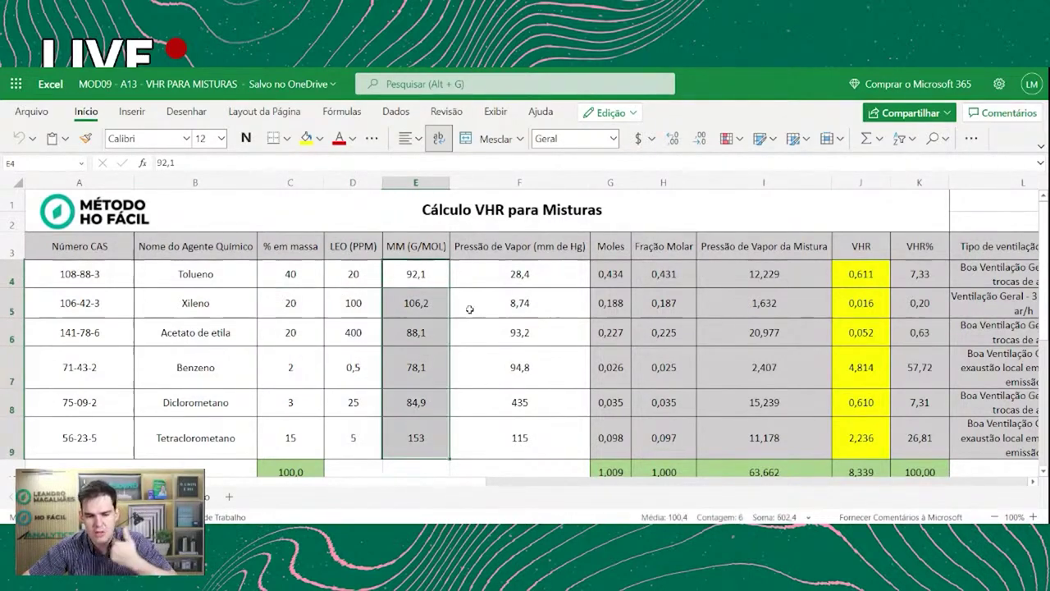
{"action": "left_click", "coordinate": [511, 279]}
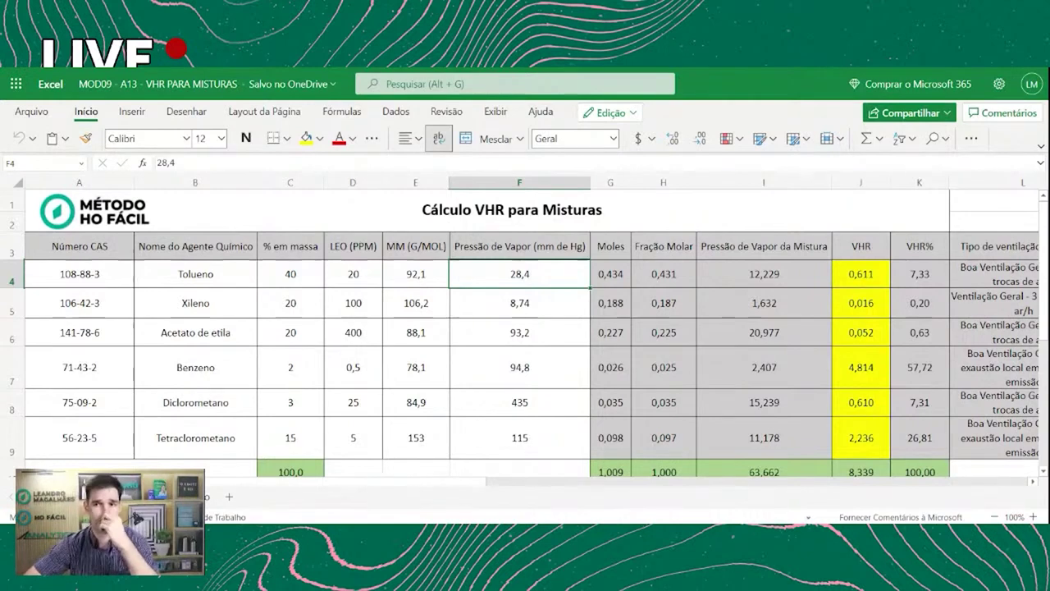
Inspect the calculated columns from Moles to VHR% for Xileno and Acetato de etila.
{"action": "key", "text": "Down"}
{"action": "key", "text": "Right"}
{"action": "key", "text": "Right"}
{"action": "key", "text": "Right"}
{"action": "key", "text": "Right"}
{"action": "key", "text": "Right"}
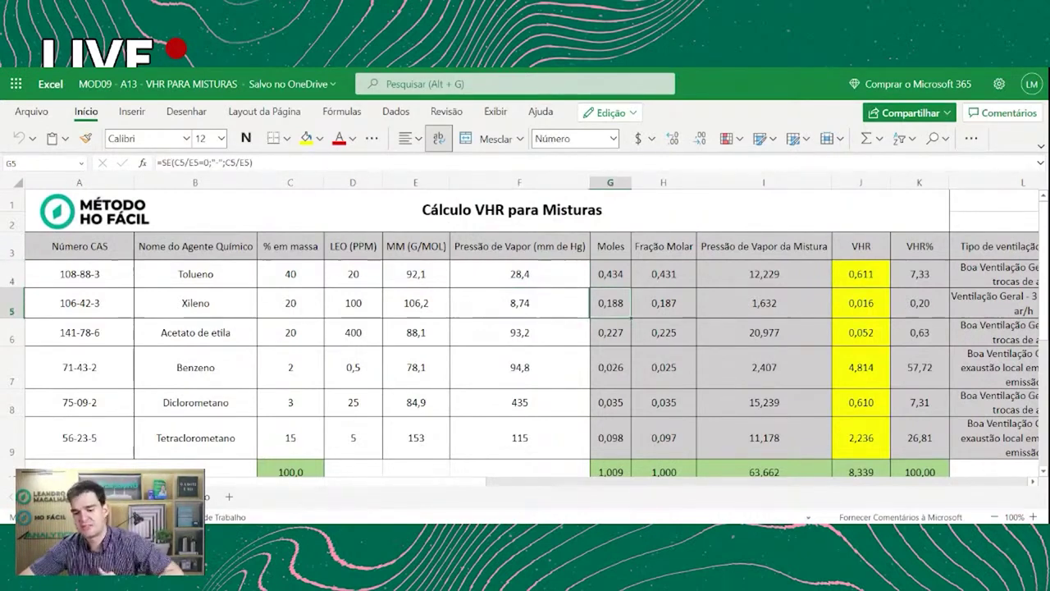
{"action": "key", "text": "Down"}
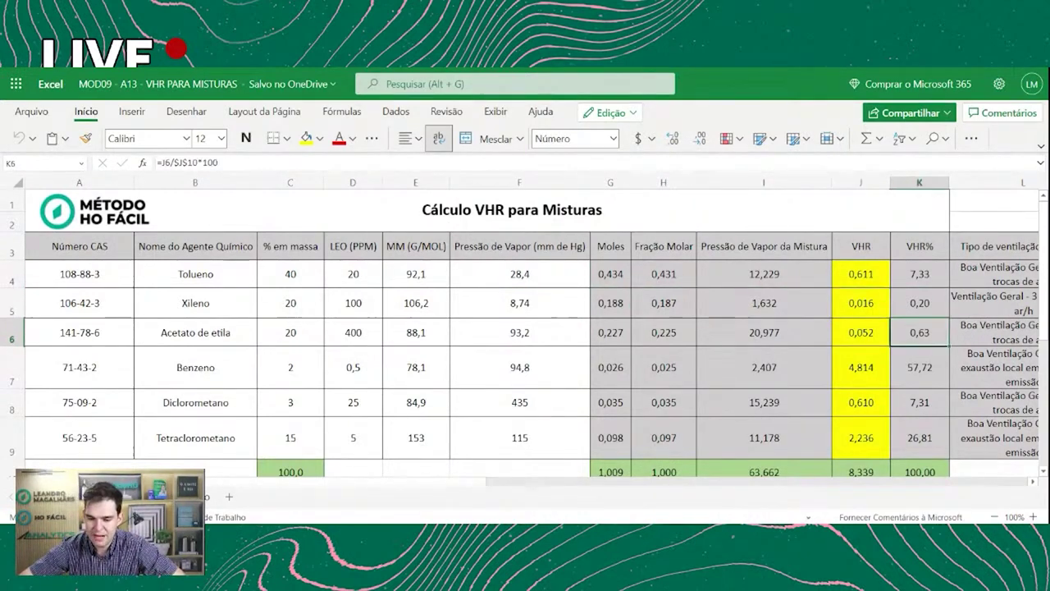
Review the VHR column from its header through all six agents, checking each VHR formula.
{"action": "key", "text": "Left"}
{"action": "key", "text": "Up"}
{"action": "key", "text": "Up"}
{"action": "key", "text": "Up"}
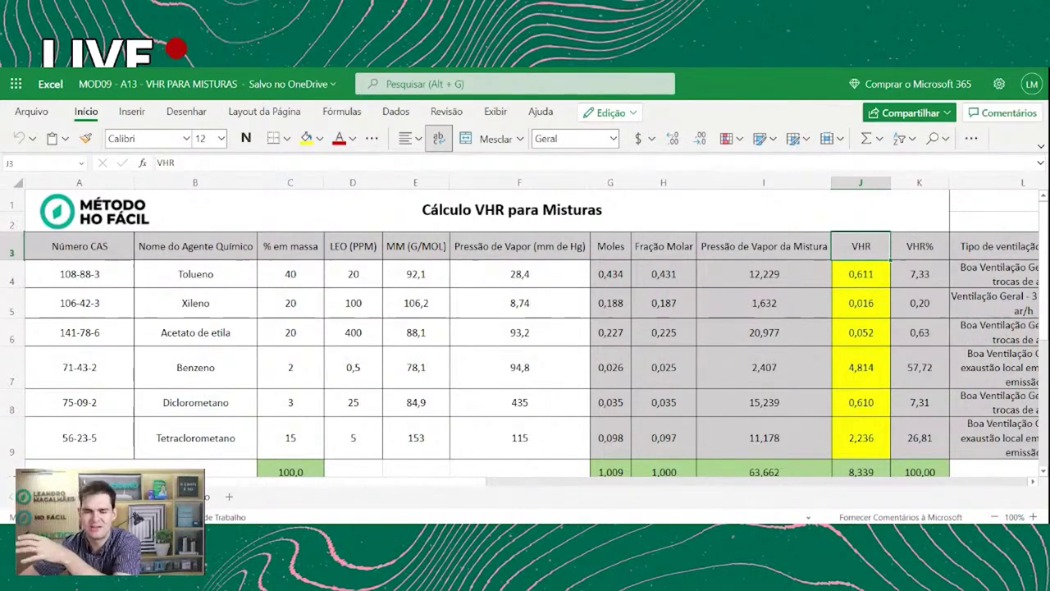
{"action": "key", "text": "Down"}
{"action": "key", "text": "Down"}
{"action": "key", "text": "Down"}
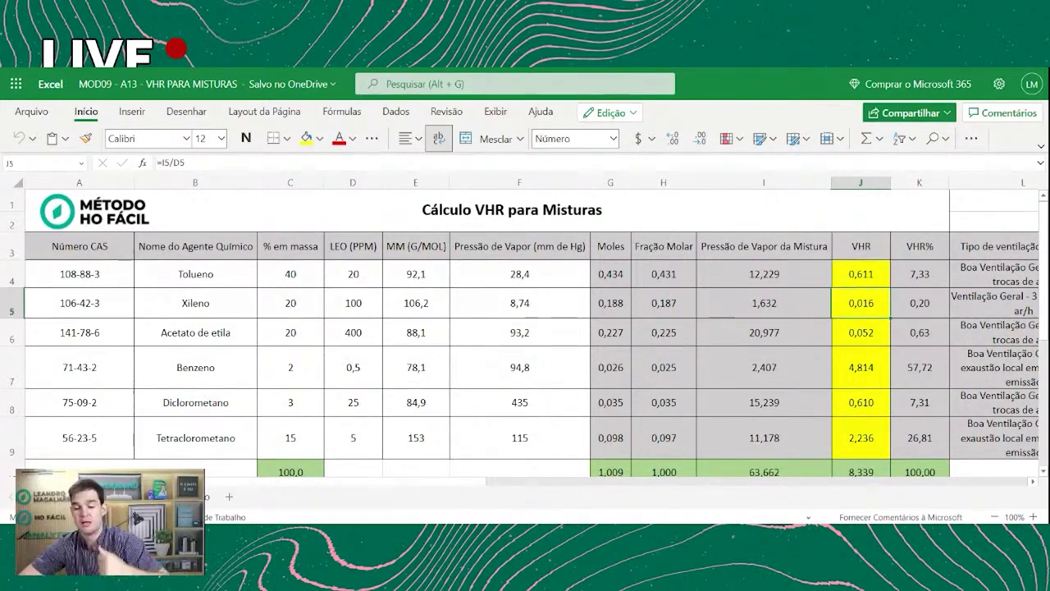
{"action": "key", "text": "Down"}
{"action": "key", "text": "Down"}
{"action": "key", "text": "Down"}
{"action": "key", "text": "Down"}
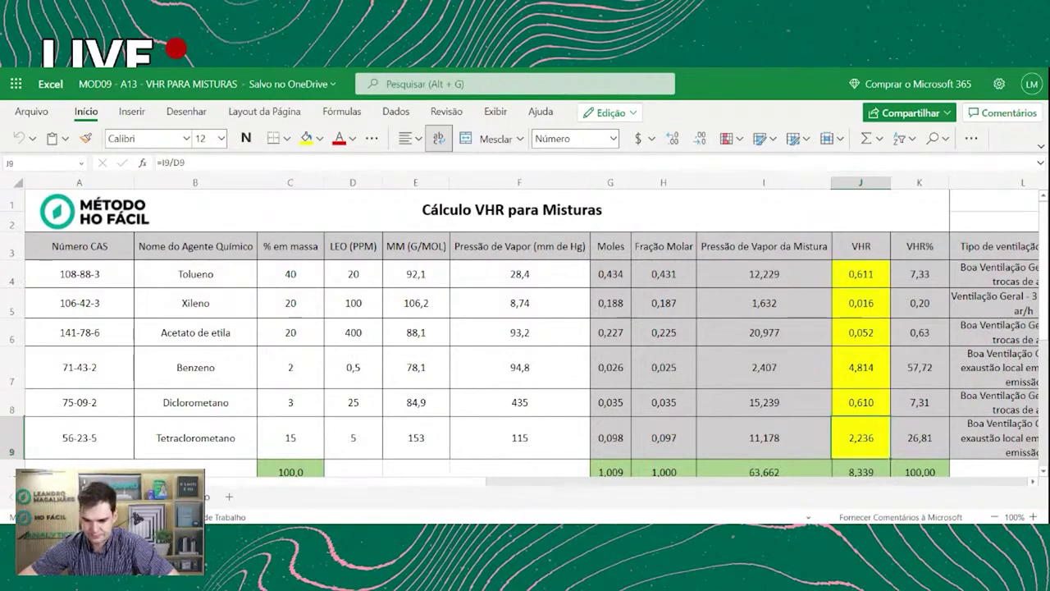
{"action": "key", "text": "Up"}
{"action": "key", "text": "Up"}
{"action": "key", "text": "Up"}
{"action": "key", "text": "Up"}
{"action": "key", "text": "Up"}
{"action": "key", "text": "Up"}
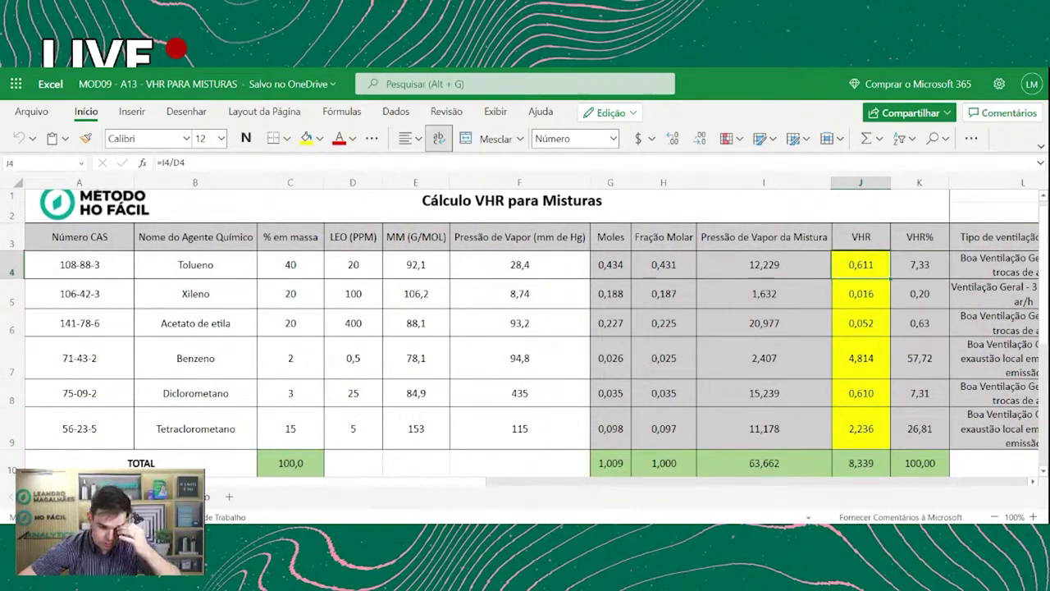
{"action": "key", "text": "Down"}
{"action": "key", "text": "Down"}
{"action": "key", "text": "Down"}
{"action": "key", "text": "Down"}
{"action": "key", "text": "Down"}
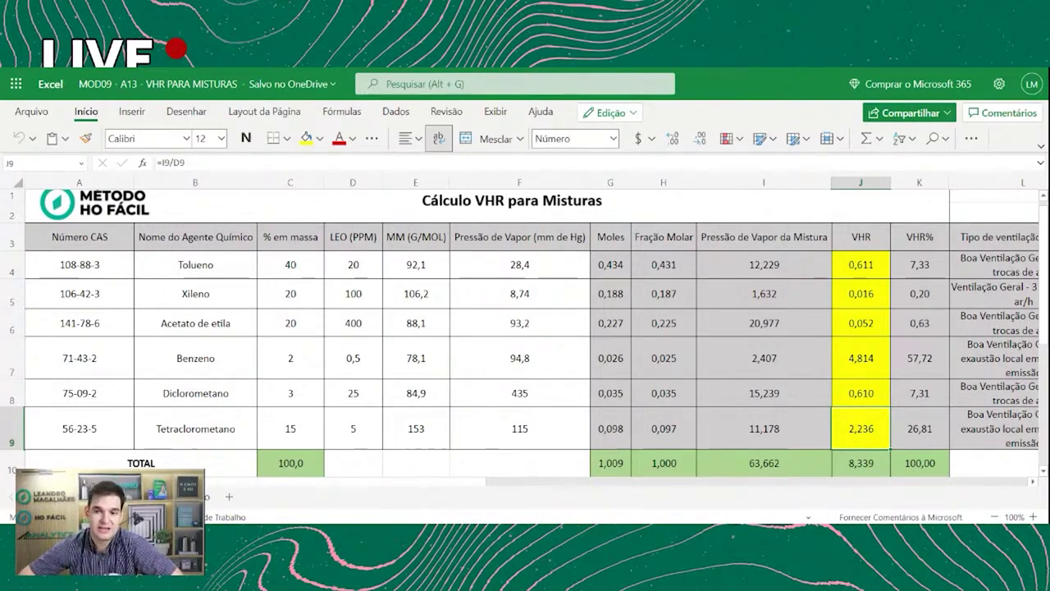
Hide the Moles, Fração Molar and Pressão de Vapor da Mistura columns (G to I) to bring the ventilation columns beside the input data.
{"action": "key", "text": "Right"}
{"action": "key", "text": "Right"}
{"action": "key", "text": "Right"}
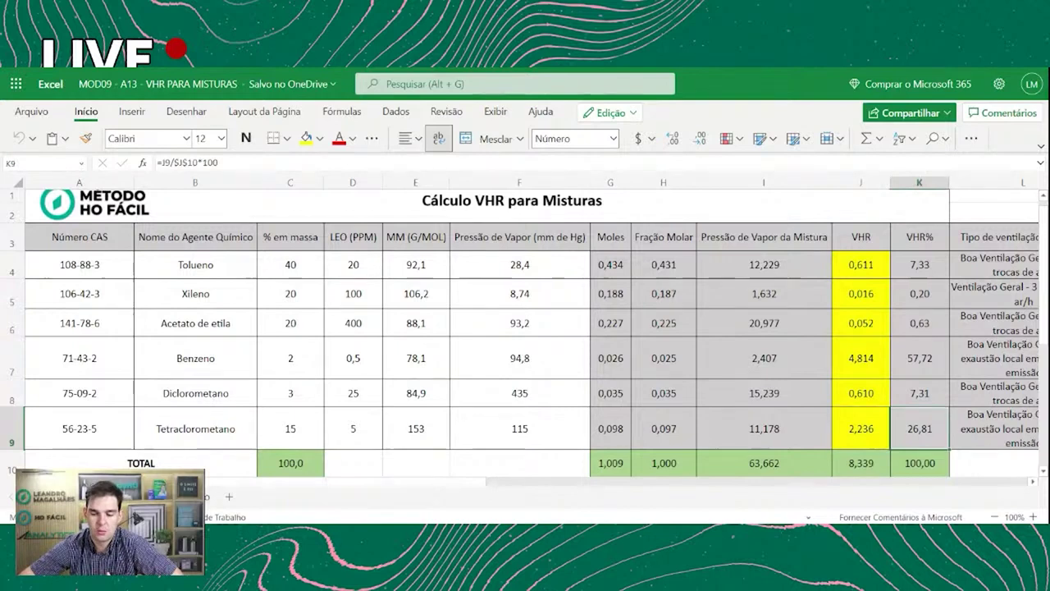
{"action": "key", "text": "Right"}
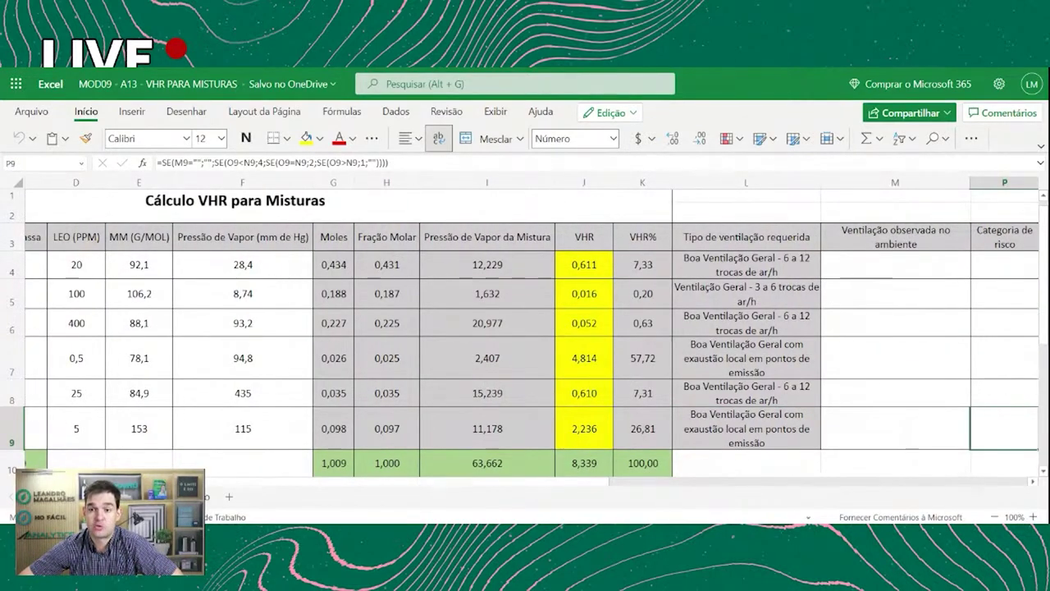
{"action": "scroll", "coordinate": [525, 328], "scroll_direction": "left", "scroll_amount": 3}
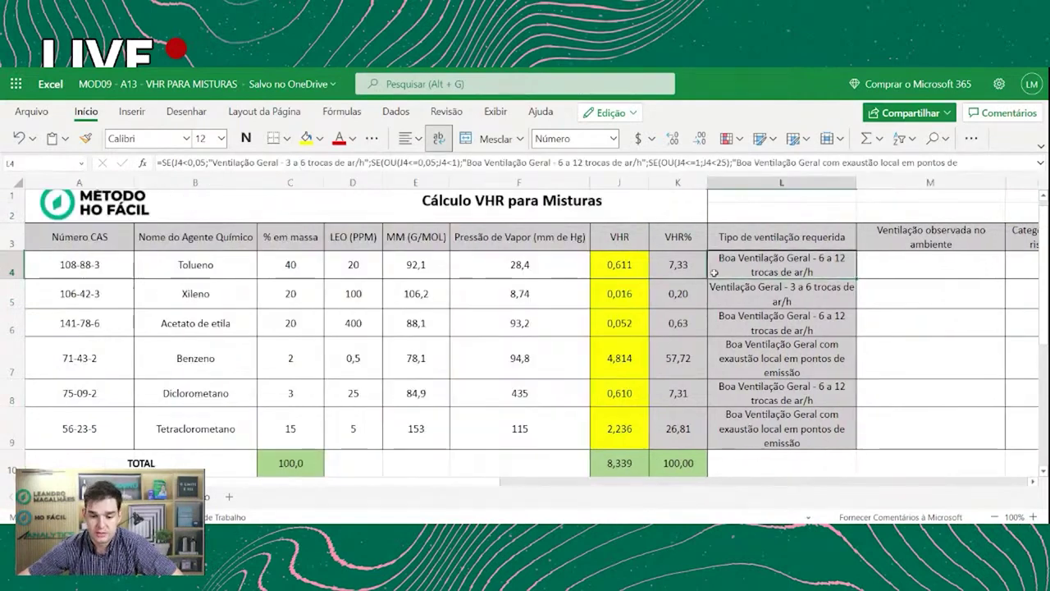
Examine the Tolueno row from its mass percentage and LEO across to its required ventilation type.
{"action": "left_click", "coordinate": [213, 267]}
{"action": "key", "text": "Right"}
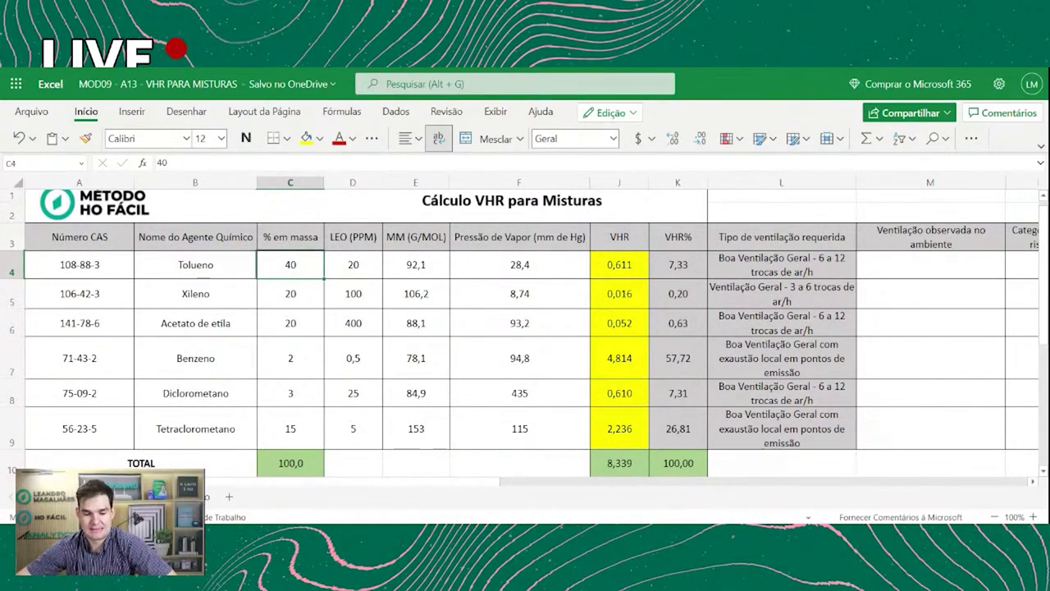
{"action": "left_click", "coordinate": [353, 264]}
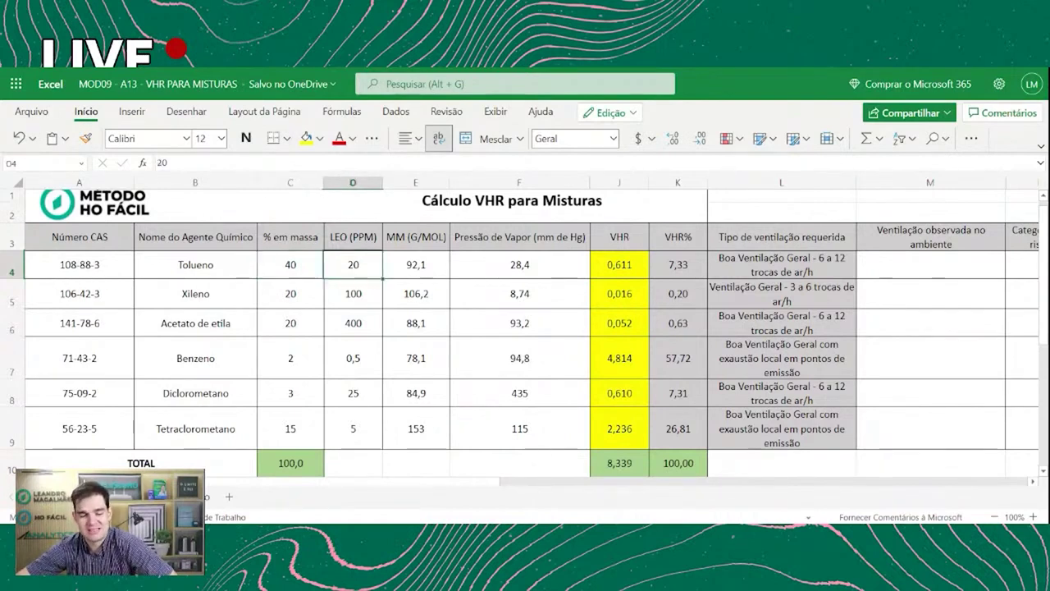
{"action": "key", "text": "Right"}
{"action": "key", "text": "Right"}
{"action": "key", "text": "Right"}
{"action": "key", "text": "Right"}
{"action": "key", "text": "Right"}
{"action": "key", "text": "Right"}
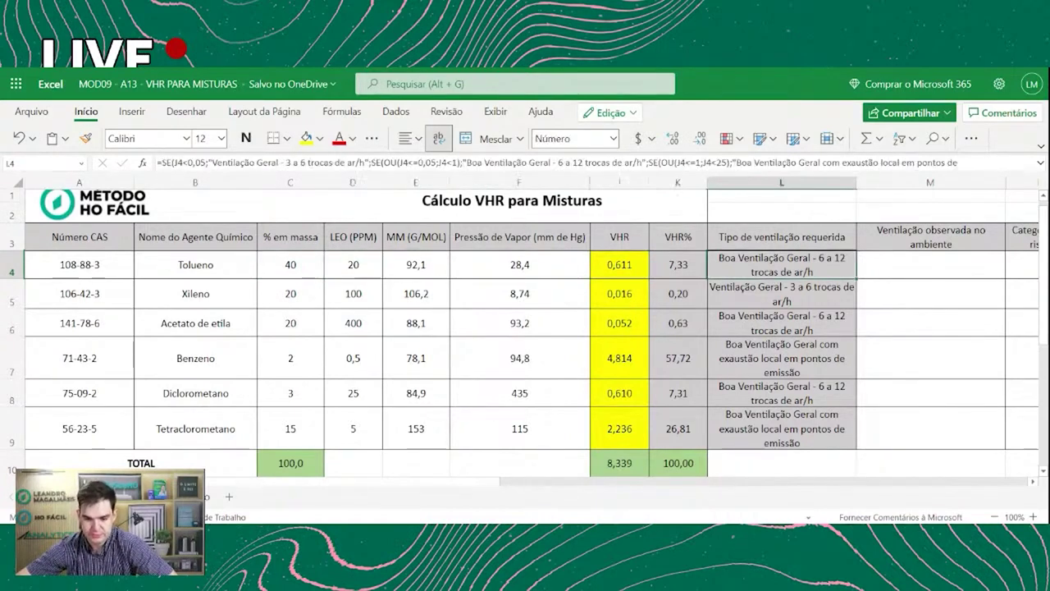
{"action": "key", "text": "Left"}
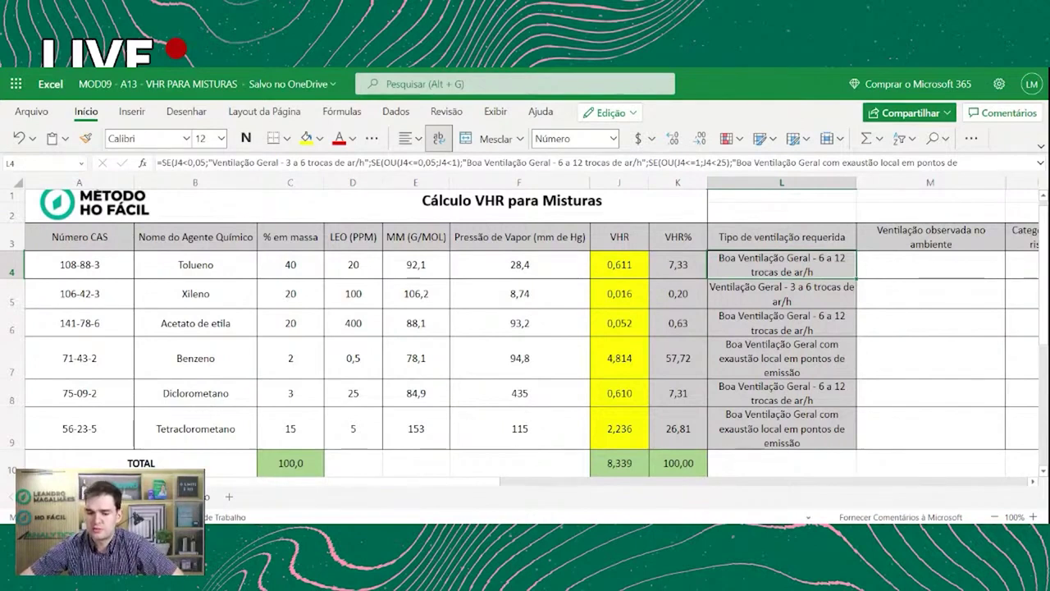
{"action": "left_click", "coordinate": [782, 264]}
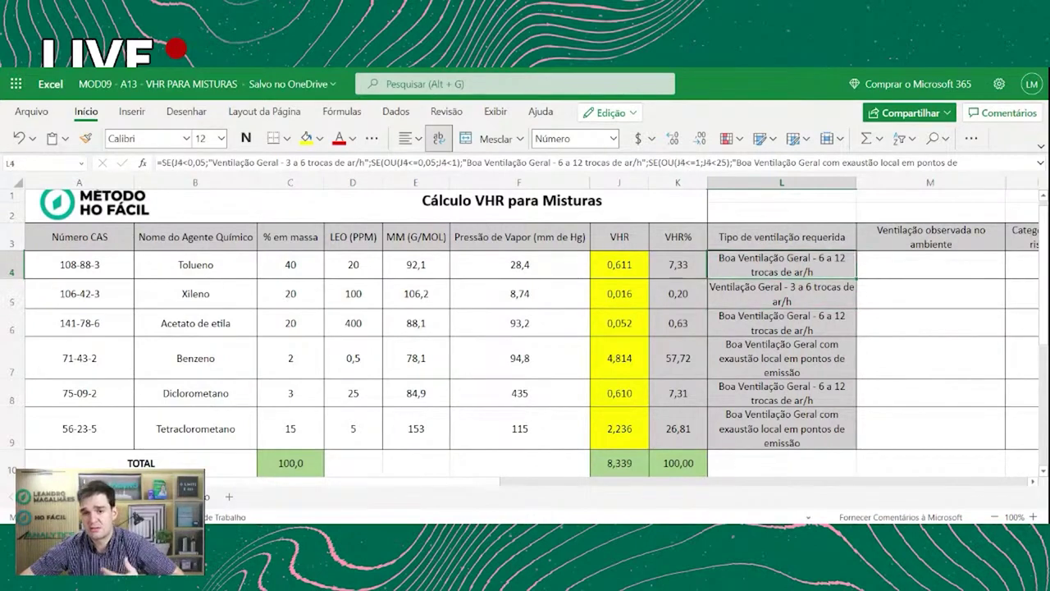
Compare the required ventilation of Tolueno and Xileno, and check Xileno's vapour pressure and VHR%.
{"action": "left_click", "coordinate": [782, 293]}
{"action": "left_click", "coordinate": [782, 264]}
{"action": "left_click", "coordinate": [782, 293]}
{"action": "left_click", "coordinate": [782, 264]}
{"action": "left_click", "coordinate": [782, 293]}
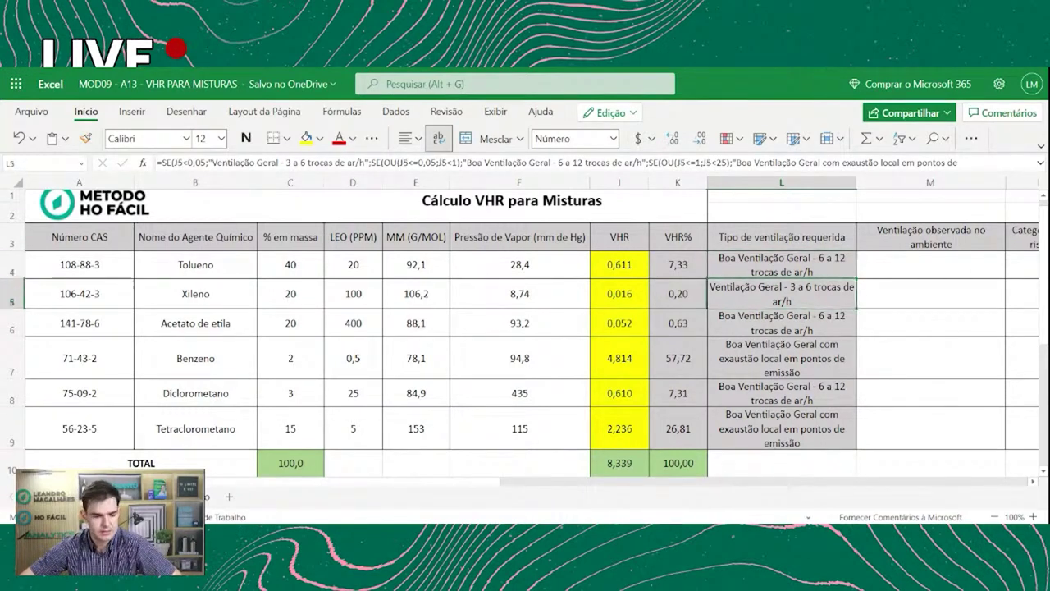
{"action": "key", "text": "Left"}
{"action": "key", "text": "Left"}
{"action": "key", "text": "Left"}
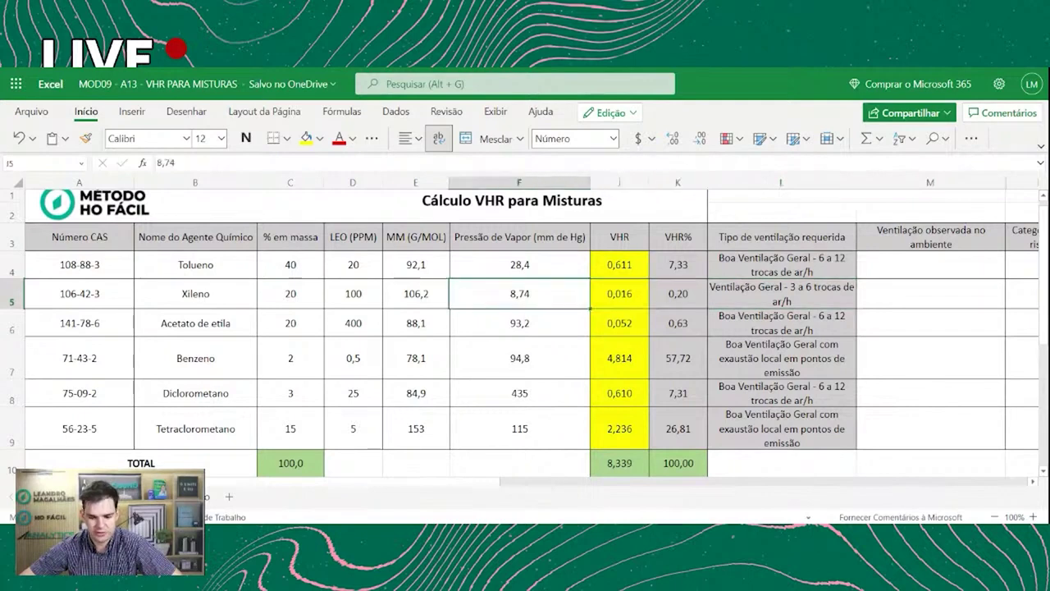
{"action": "key", "text": "Right"}
{"action": "key", "text": "Right"}
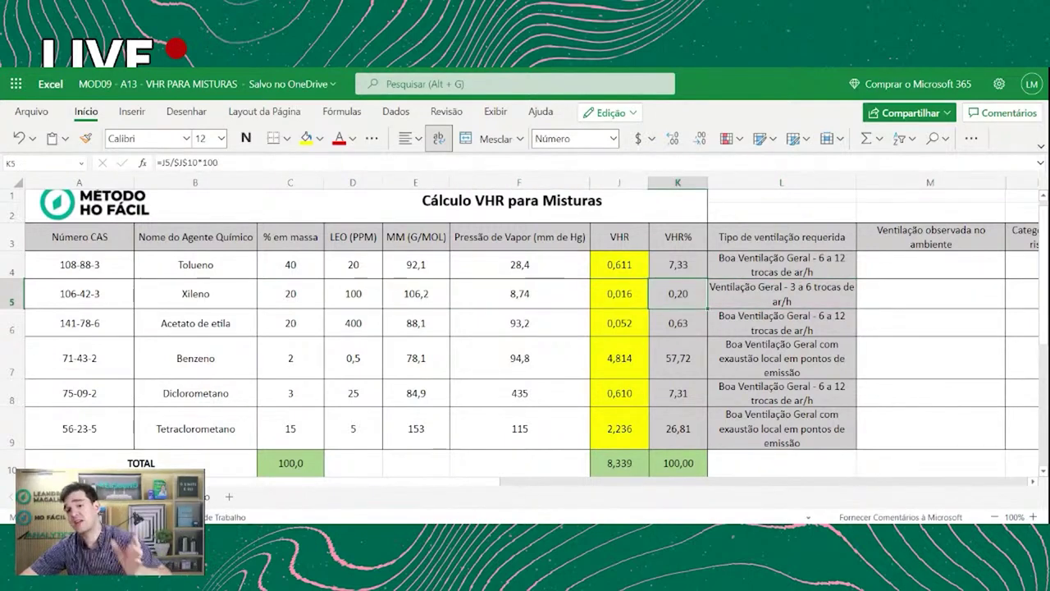
{"action": "key", "text": "Right"}
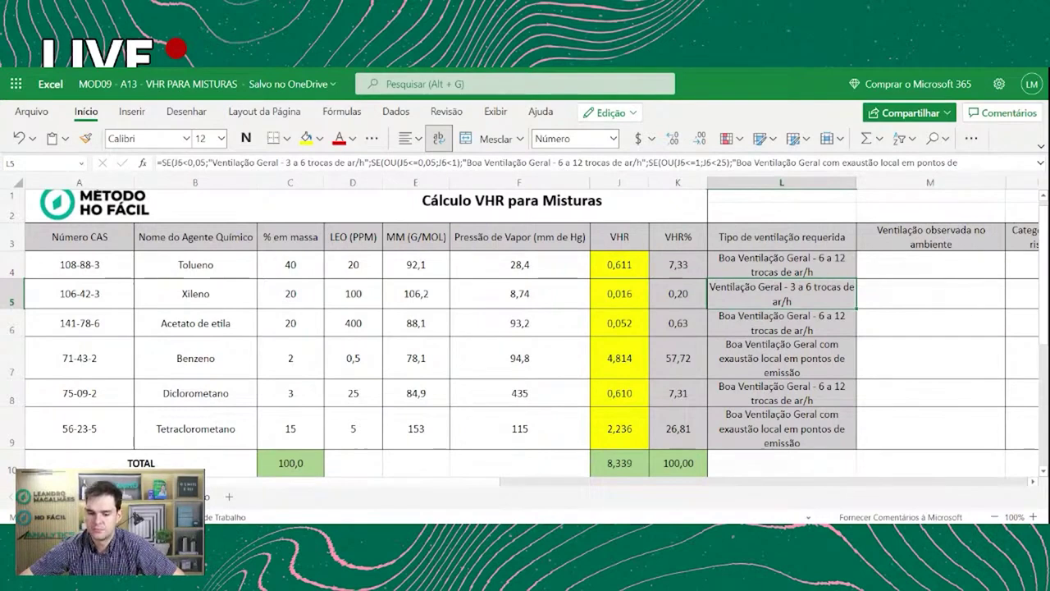
Examine Acetato de etila's required ventilation against its VHR%, vapour pressure and LEO.
{"action": "key", "text": "Down"}
{"action": "key", "text": "Left"}
{"action": "key", "text": "Left"}
{"action": "key", "text": "Right"}
{"action": "key", "text": "Right"}
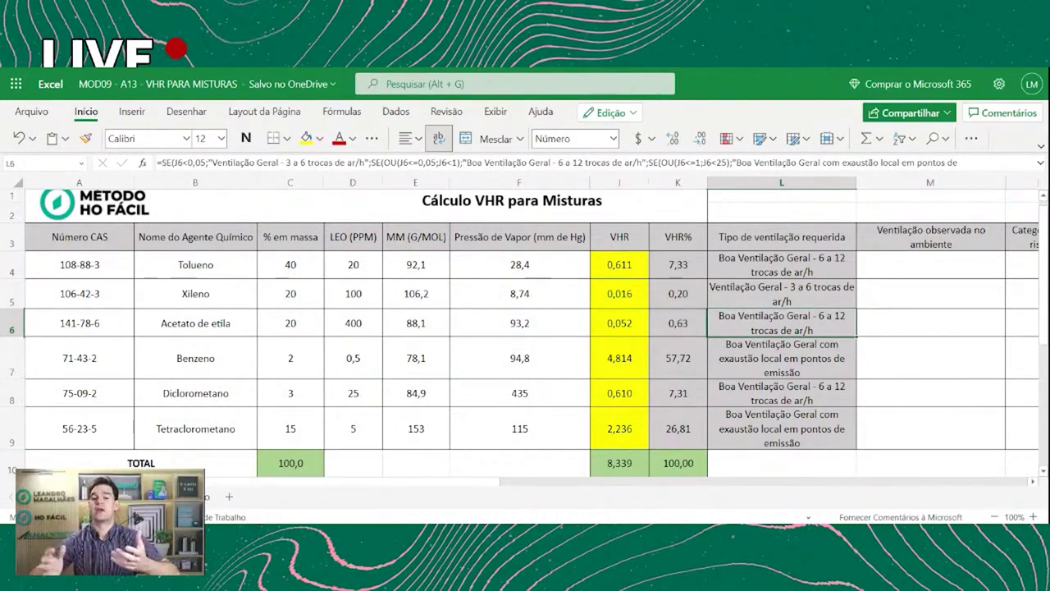
{"action": "key", "text": "Left"}
{"action": "key", "text": "Left"}
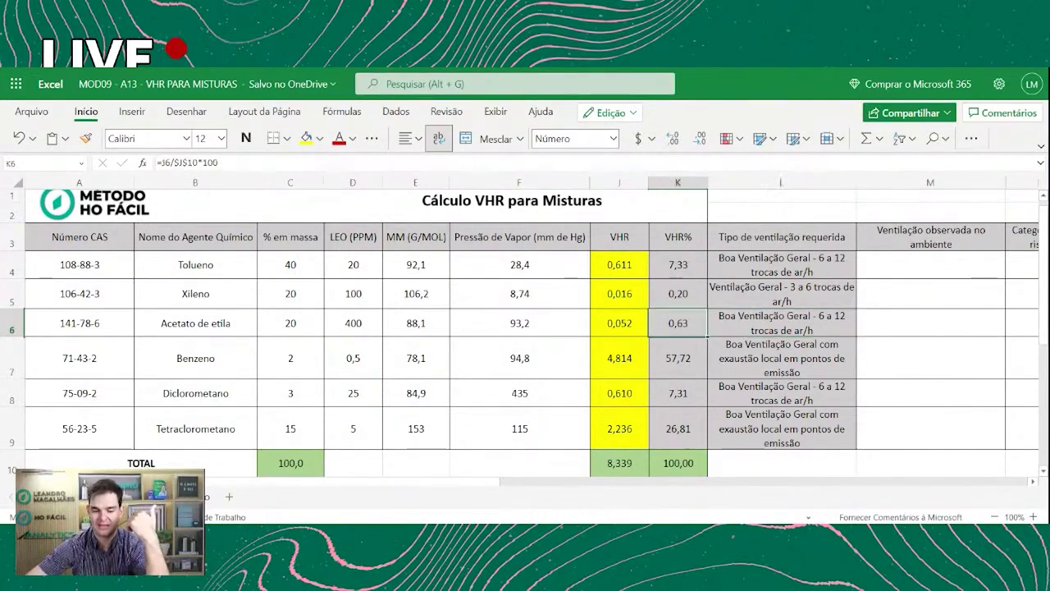
{"action": "key", "text": "Left"}
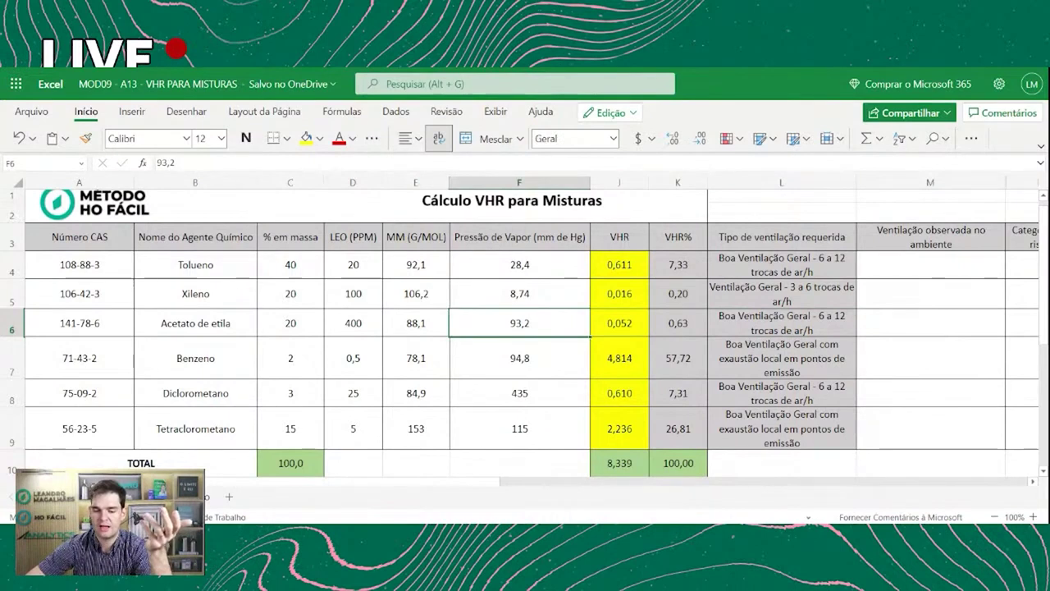
{"action": "key", "text": "Left"}
{"action": "key", "text": "Left"}
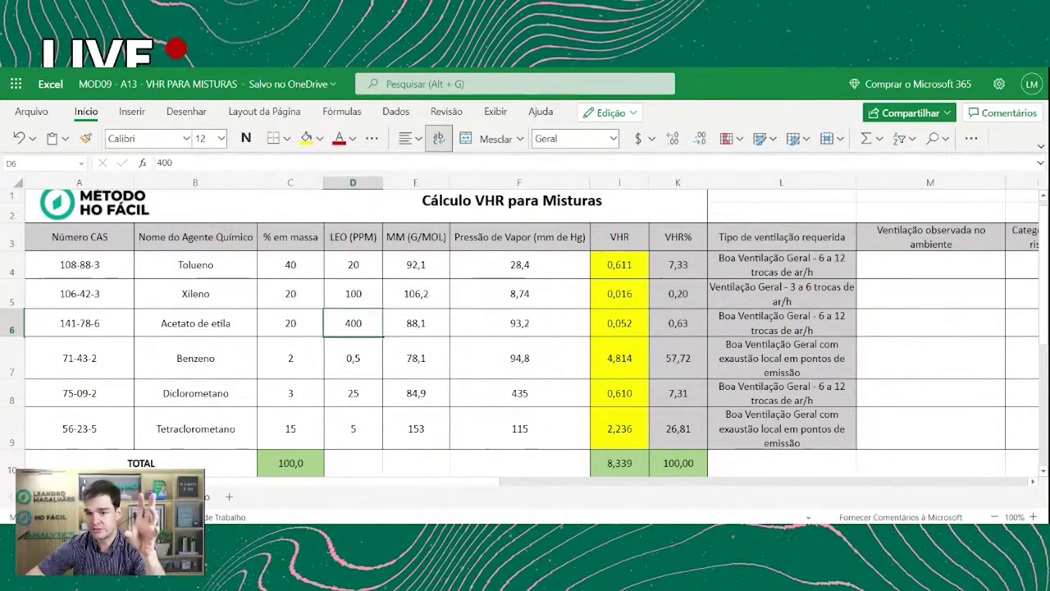
{"action": "key", "text": "Right"}
{"action": "key", "text": "Right"}
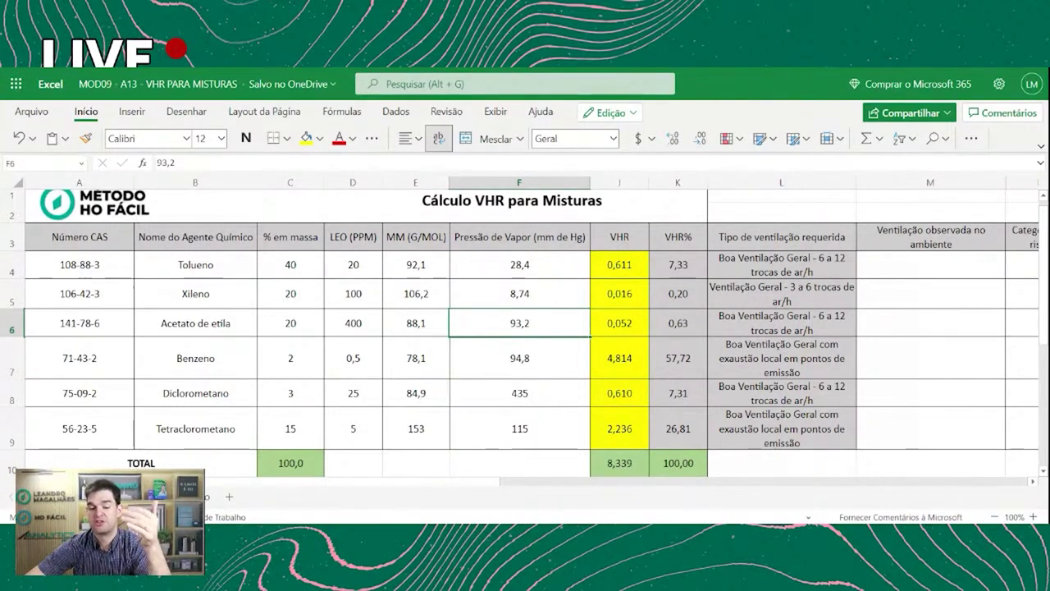
Relate Acetato de etila's mass percentage and molar mass to its VHR% and required ventilation type.
{"action": "key", "text": "Left"}
{"action": "key", "text": "Left"}
{"action": "key", "text": "Left"}
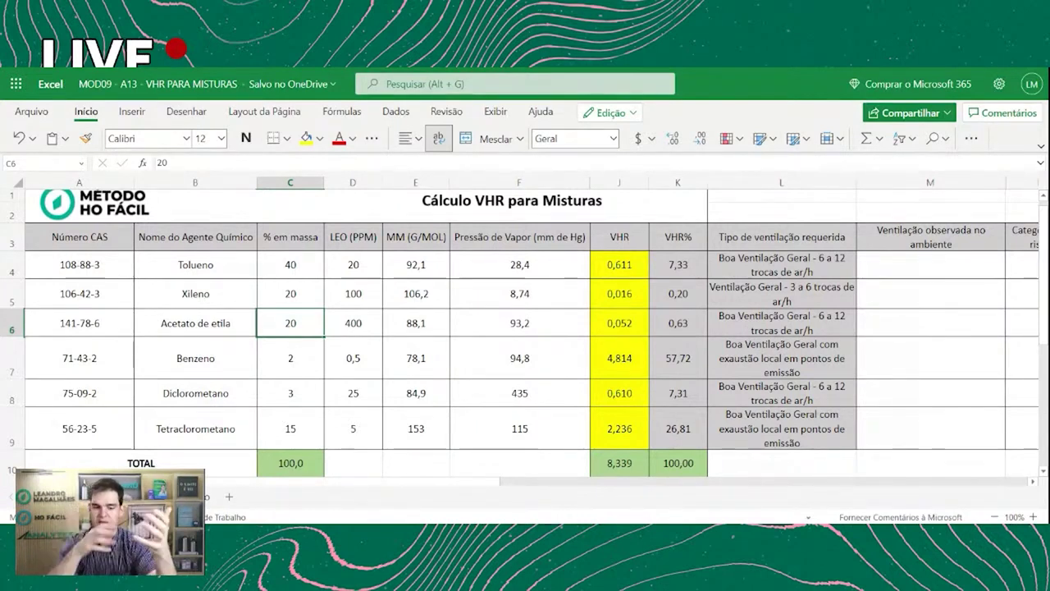
{"action": "key", "text": "Right"}
{"action": "key", "text": "Right"}
{"action": "key", "text": "Right"}
{"action": "key", "text": "Right"}
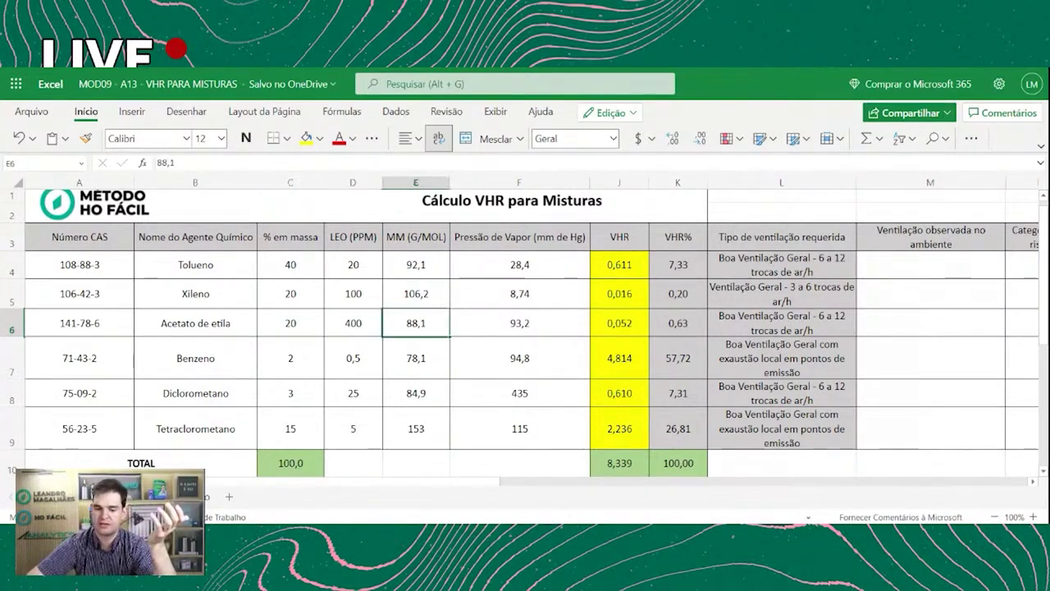
{"action": "key", "text": "Left"}
{"action": "key", "text": "Left"}
{"action": "key", "text": "Left"}
{"action": "key", "text": "Left"}
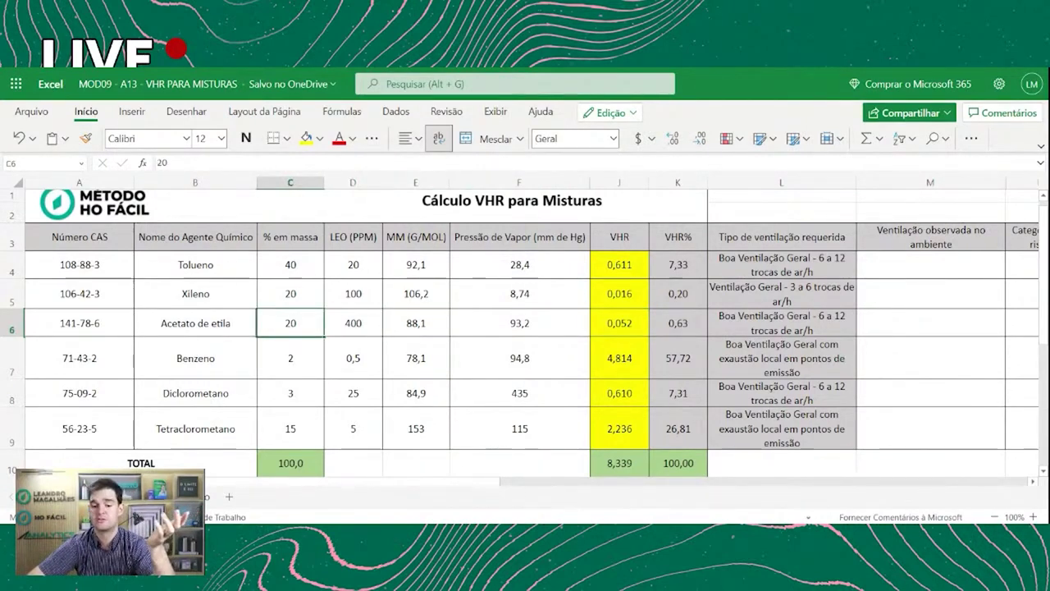
{"action": "key", "text": "Right"}
{"action": "key", "text": "Right"}
{"action": "key", "text": "Right"}
{"action": "key", "text": "Right"}
{"action": "key", "text": "Right"}
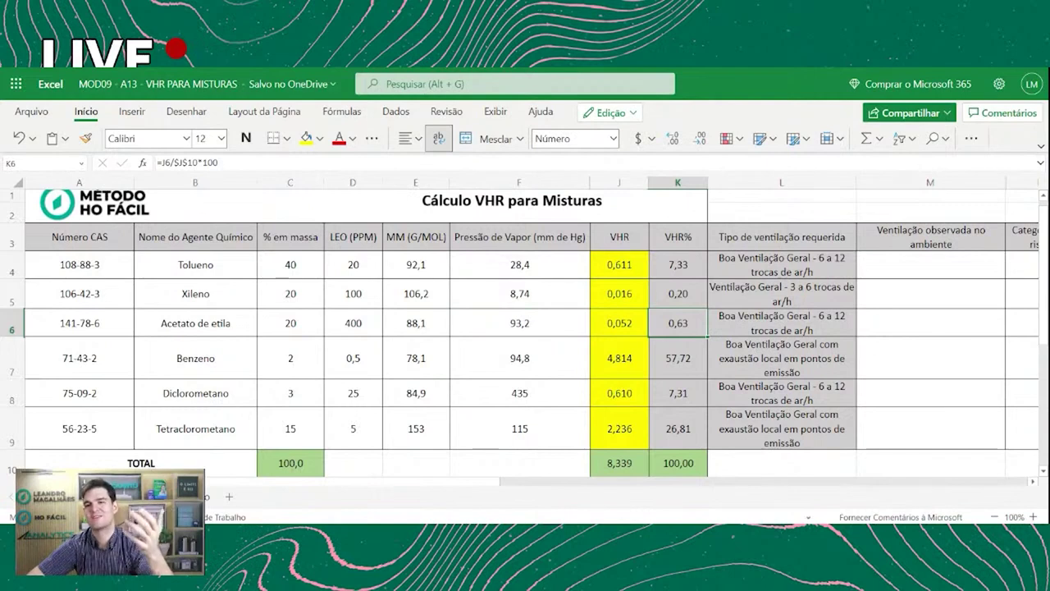
{"action": "key", "text": "Right"}
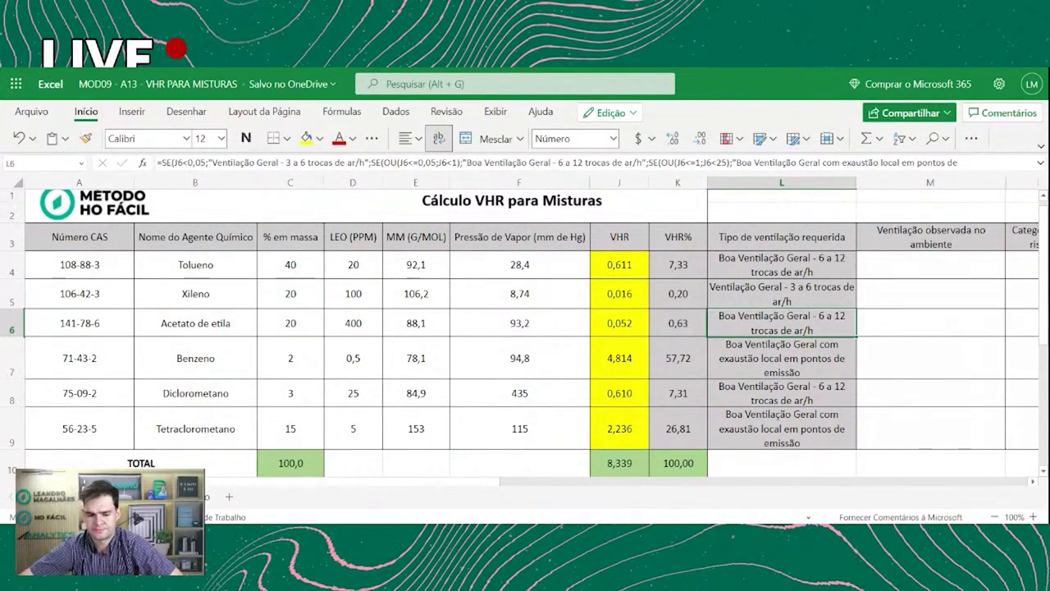
Examine the Benzeno row, comparing its required ventilation type with its mass percentage, LEO and vapour pressure.
{"action": "left_click", "coordinate": [782, 358]}
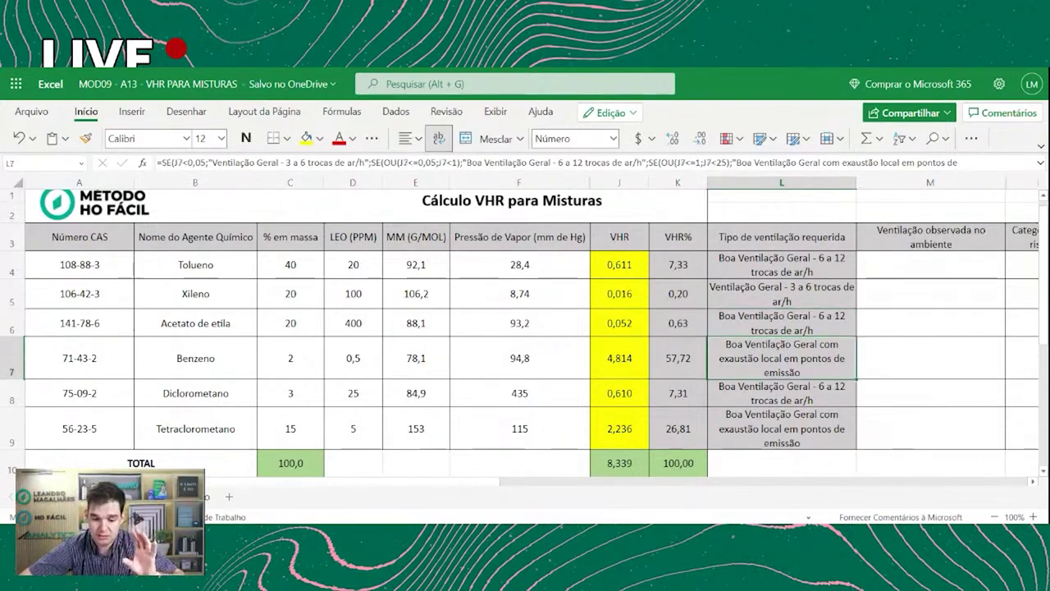
{"action": "key", "text": "Left"}
{"action": "key", "text": "Left"}
{"action": "key", "text": "Left"}
{"action": "key", "text": "Left"}
{"action": "key", "text": "Left"}
{"action": "key", "text": "Left"}
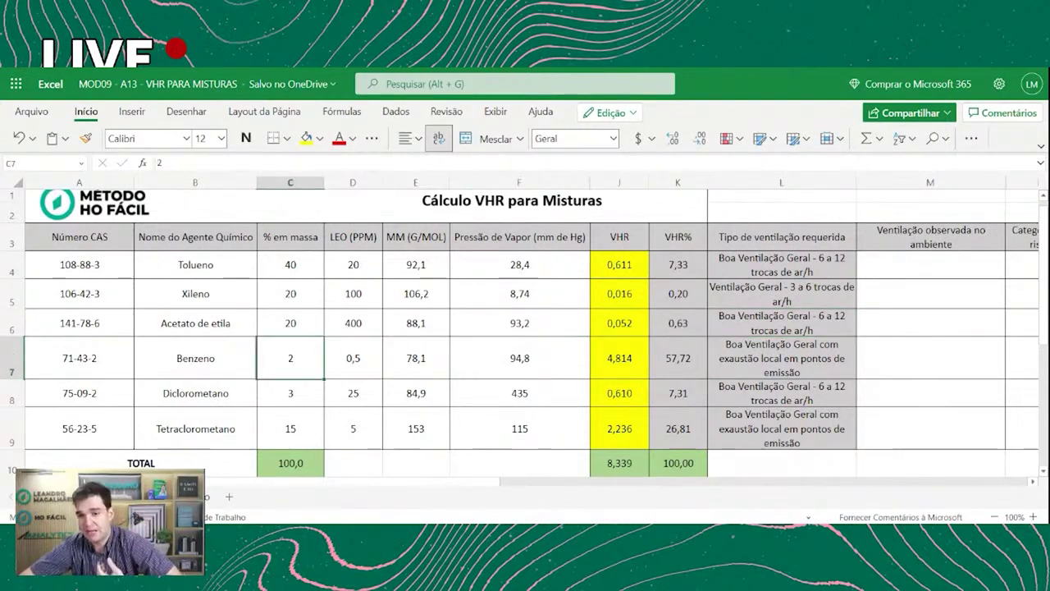
{"action": "key", "text": "Right"}
{"action": "key", "text": "Right"}
{"action": "key", "text": "Right"}
{"action": "key", "text": "Right"}
{"action": "key", "text": "Right"}
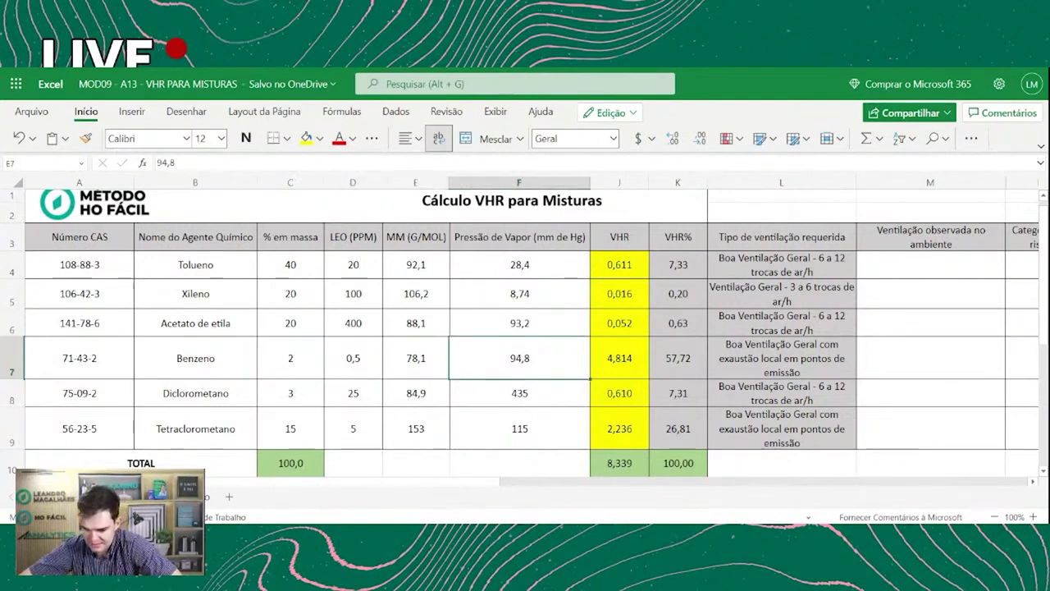
Relate Benzeno's VHR% and required ventilation type to its vapour pressure and molar mass.
{"action": "key", "text": "Right"}
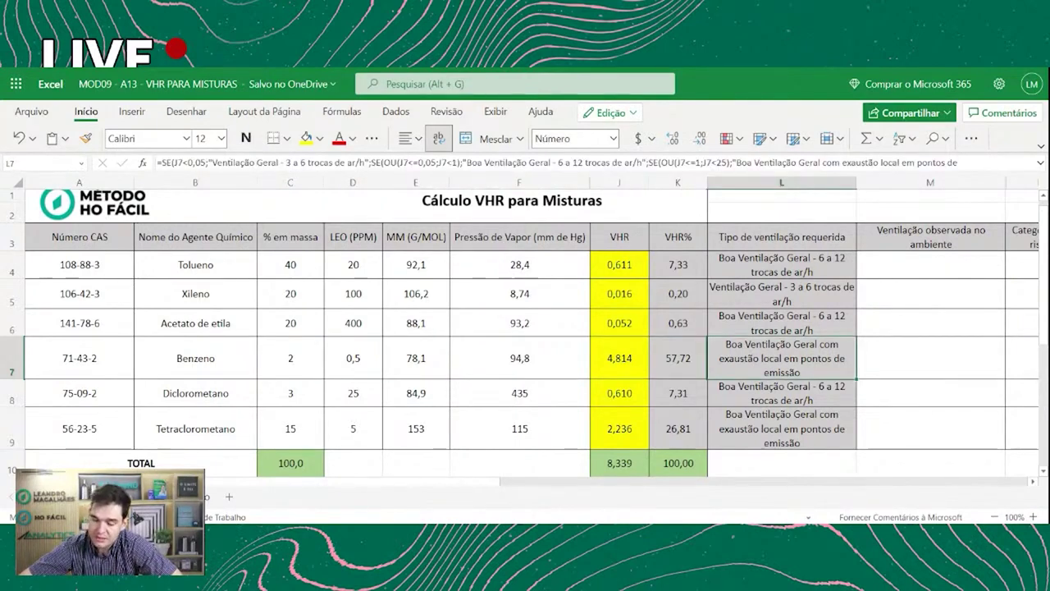
{"action": "key", "text": "Left"}
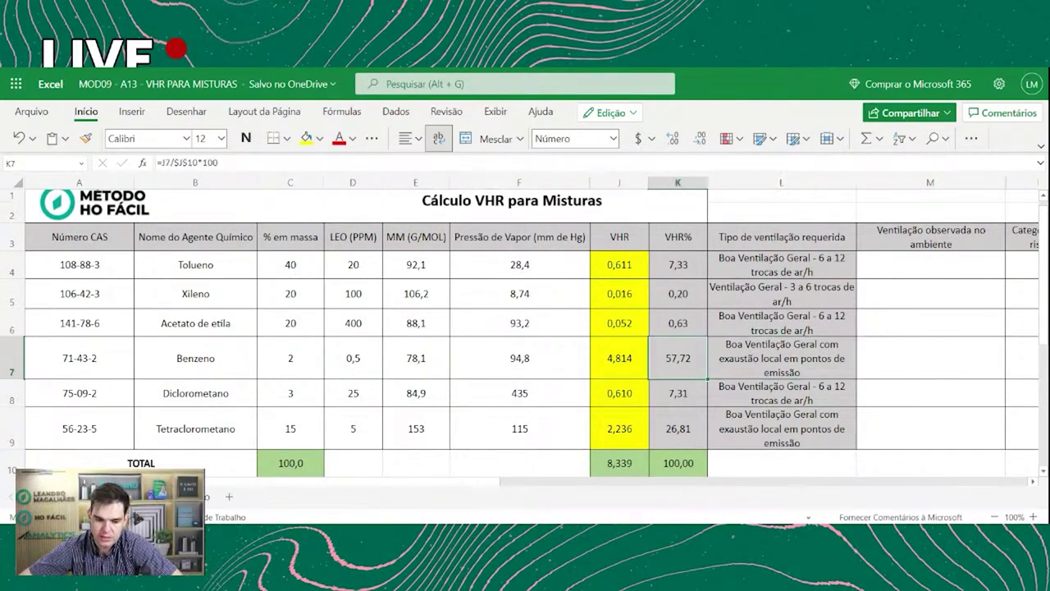
{"action": "key", "text": "Left"}
{"action": "key", "text": "Left"}
{"action": "key", "text": "Left"}
{"action": "key", "text": "Left"}
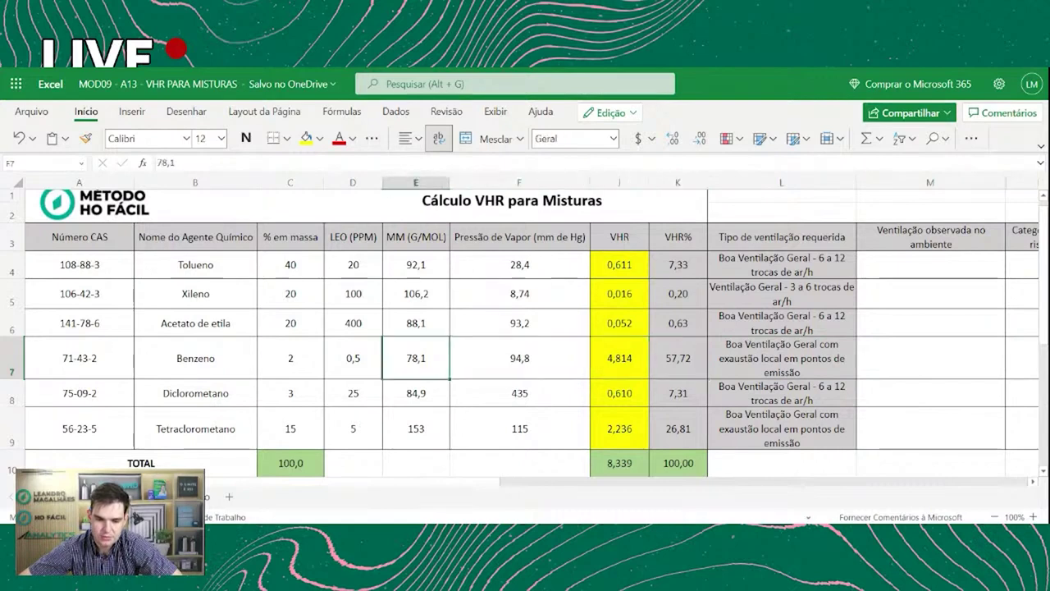
{"action": "key", "text": "Right"}
{"action": "key", "text": "Right"}
{"action": "key", "text": "Right"}
{"action": "key", "text": "Right"}
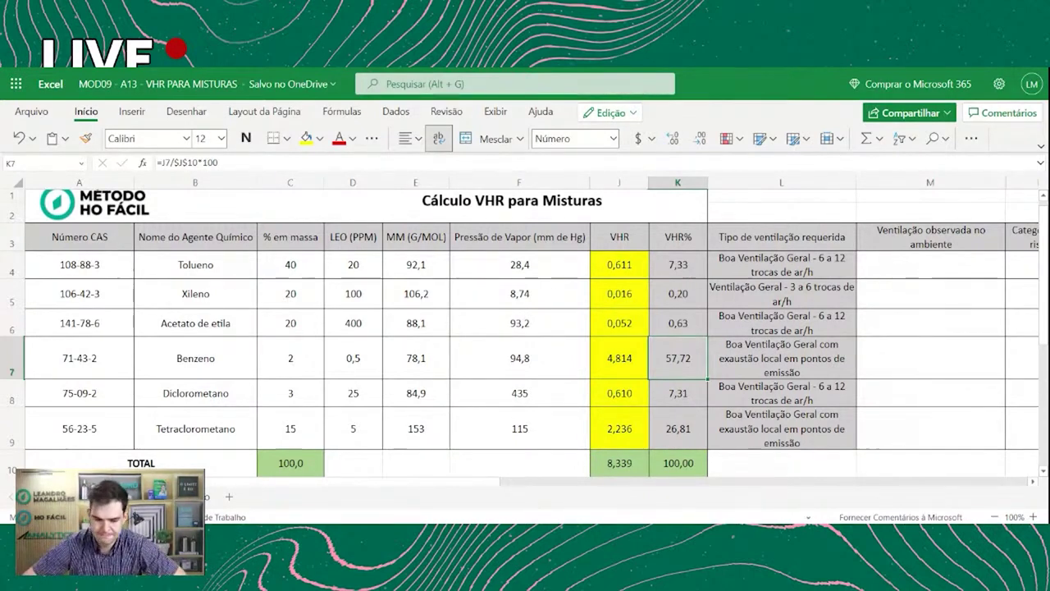
Examine Tetraclorometano's VHR% and required ventilation type, and compare them with those of Diclorometano and Benzeno.
{"action": "left_click", "coordinate": [678, 393]}
{"action": "left_click", "coordinate": [678, 428]}
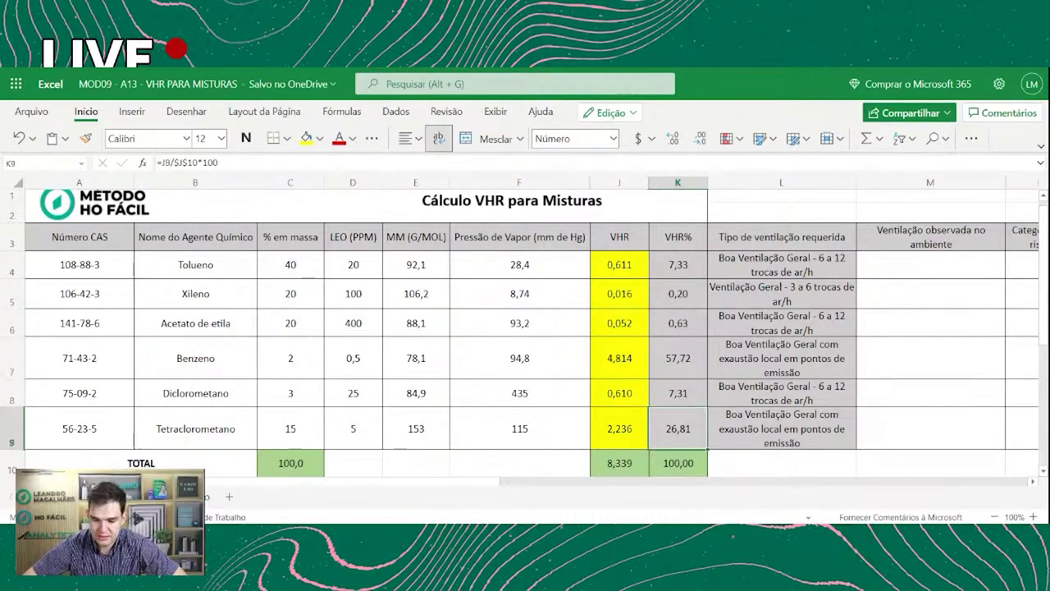
{"action": "left_click", "coordinate": [782, 429]}
{"action": "key", "text": "Left"}
{"action": "key", "text": "Right"}
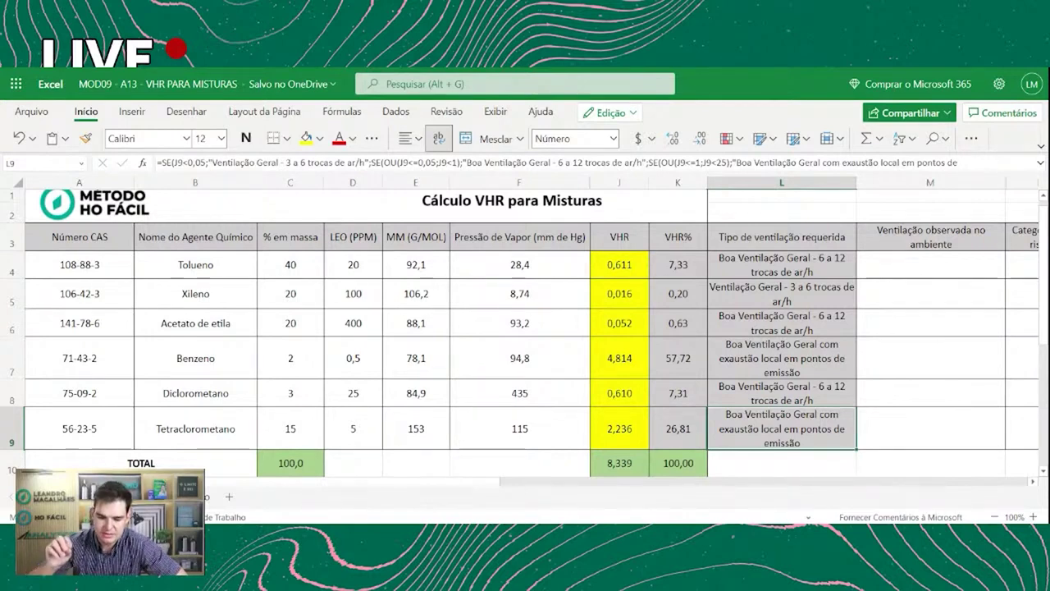
{"action": "left_click", "coordinate": [782, 394]}
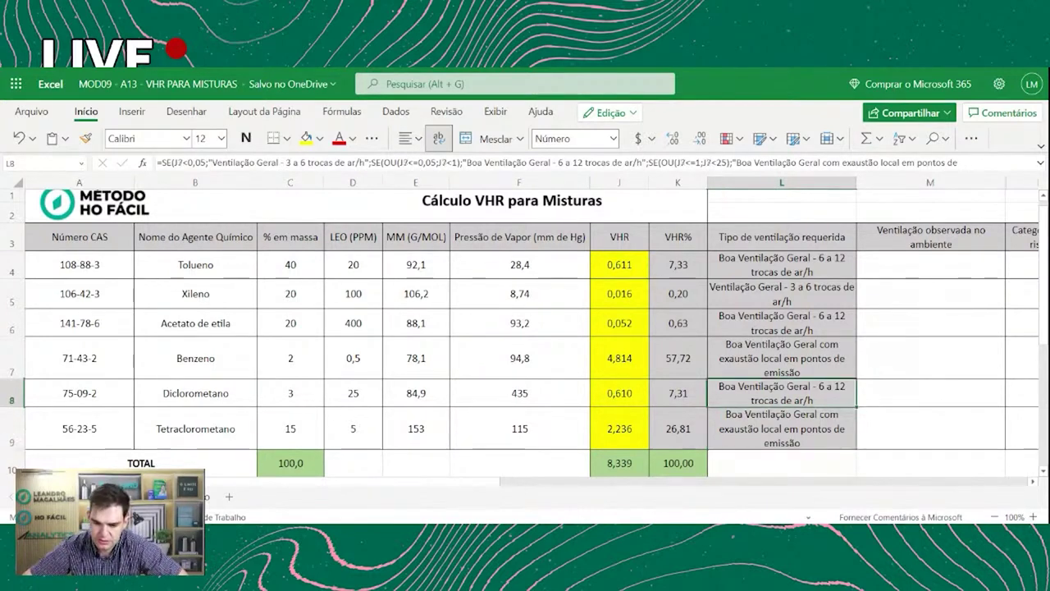
{"action": "left_click", "coordinate": [782, 358]}
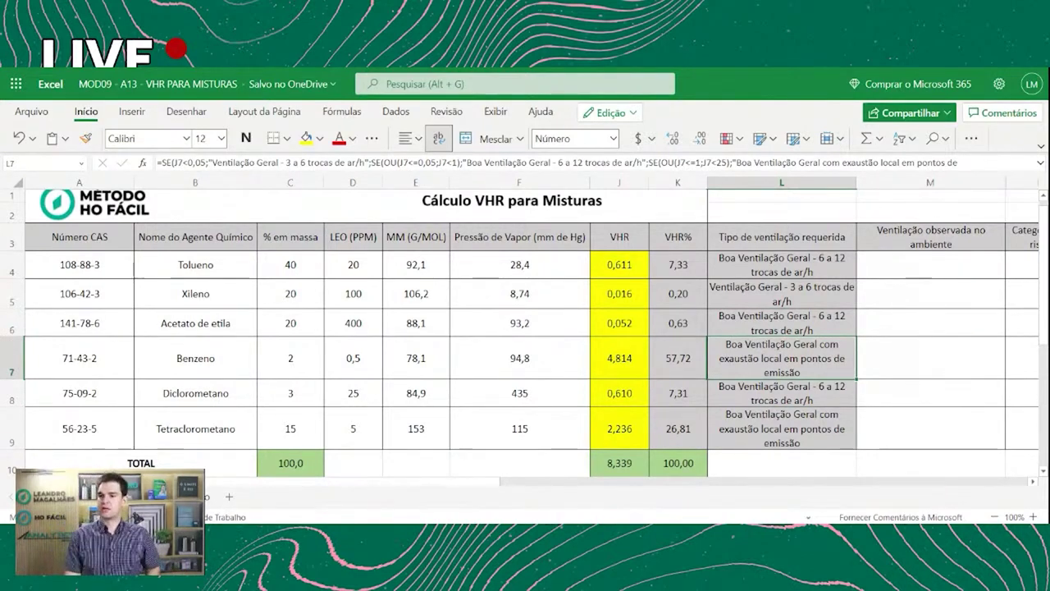
Compare the VHR% and required ventilation types of Benzeno and Acetato de etila.
{"action": "left_click", "coordinate": [678, 358]}
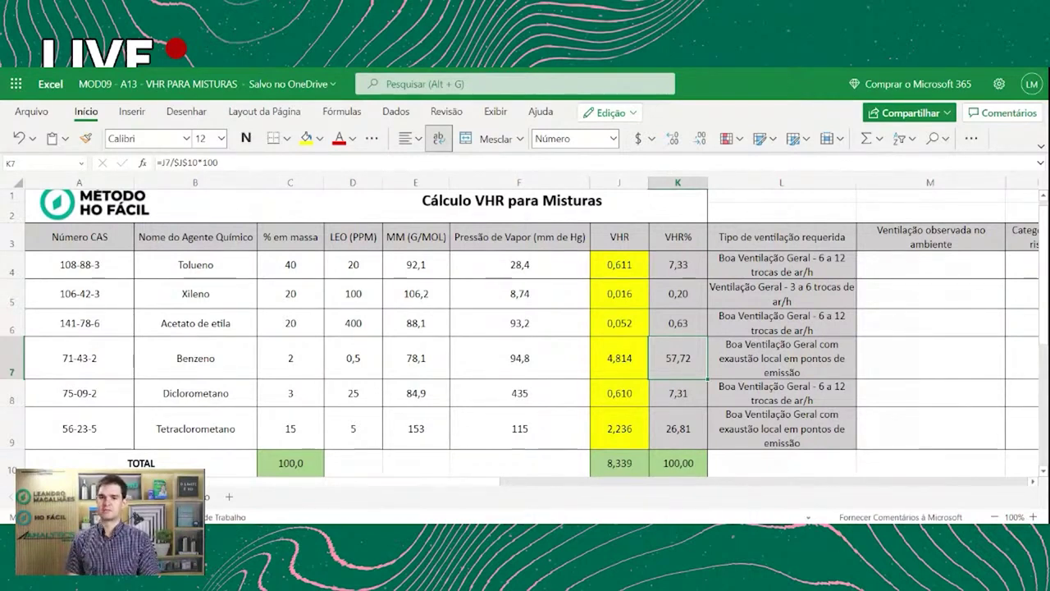
{"action": "left_click", "coordinate": [678, 323]}
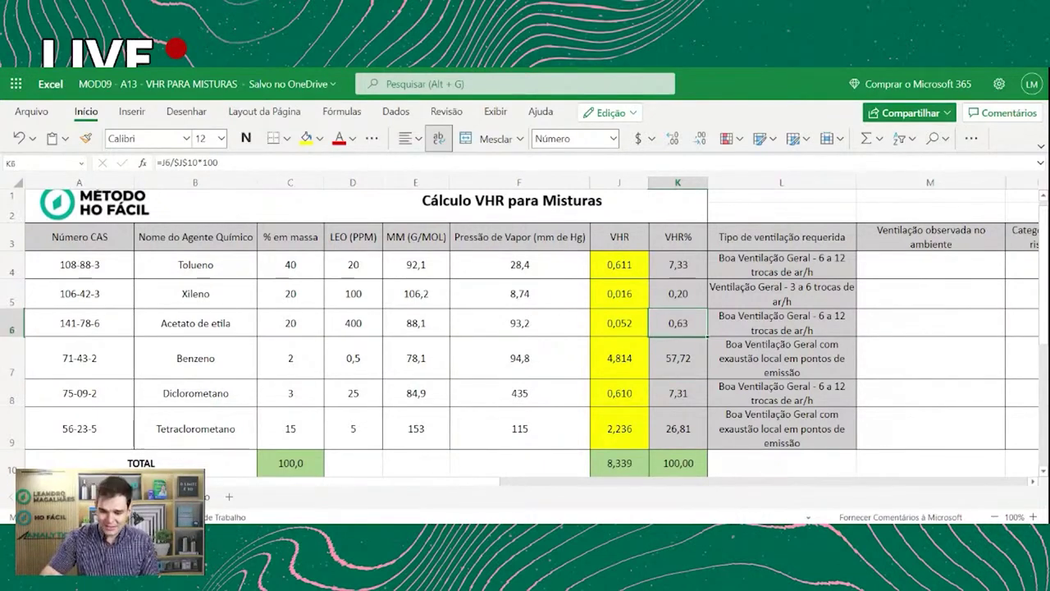
{"action": "left_click", "coordinate": [781, 323]}
{"action": "left_click", "coordinate": [781, 358]}
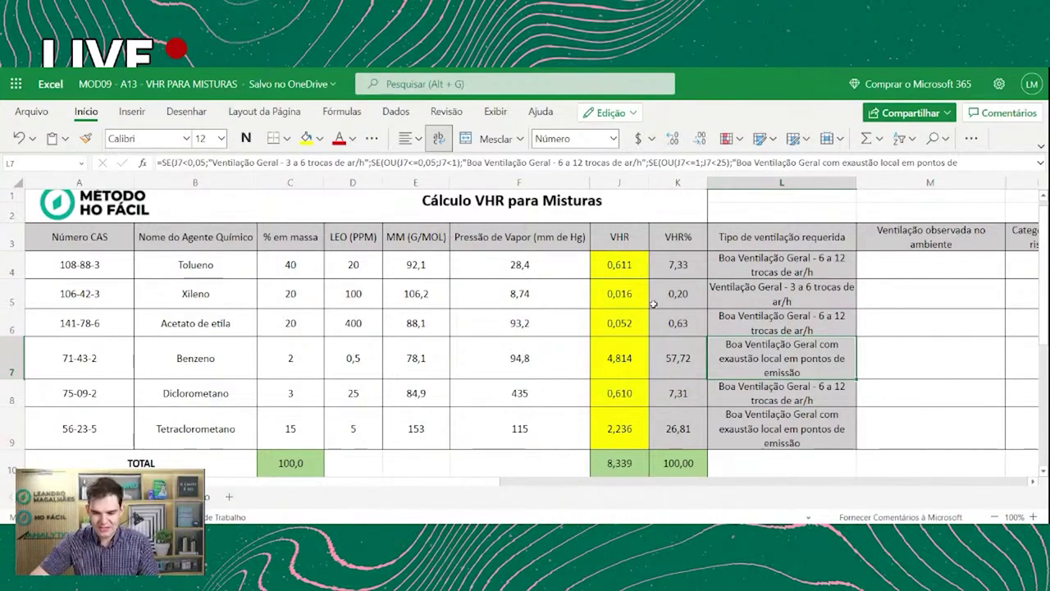
Set Benzeno's observed ventilation to "Ventilação Geral - 3 a 6 trocas de ar/h" and check its risk category.
{"action": "left_click", "coordinate": [891, 350]}
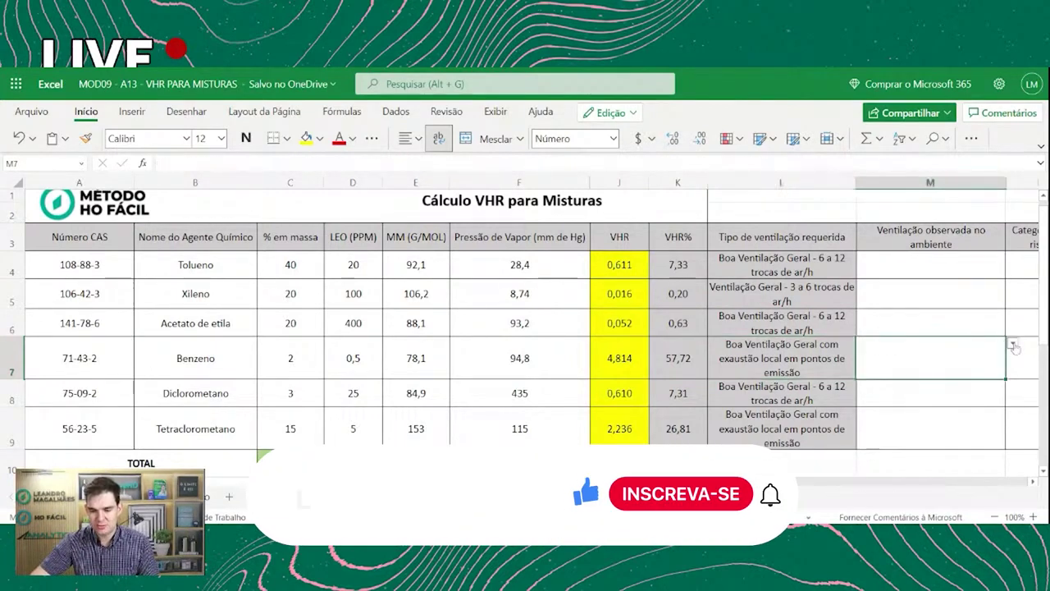
{"action": "left_click", "coordinate": [1014, 346]}
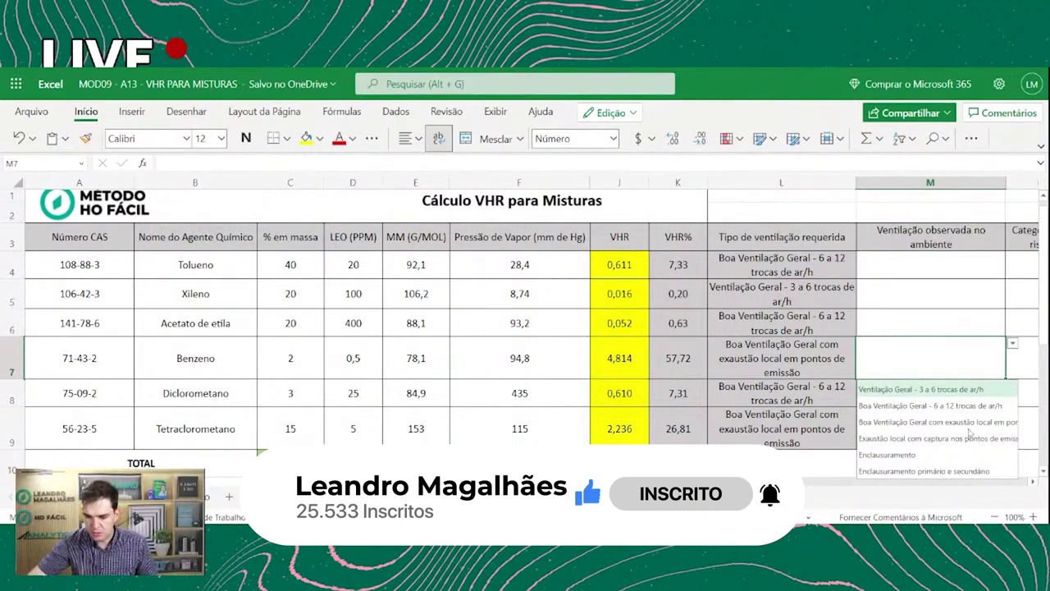
{"action": "left_click", "coordinate": [951, 392]}
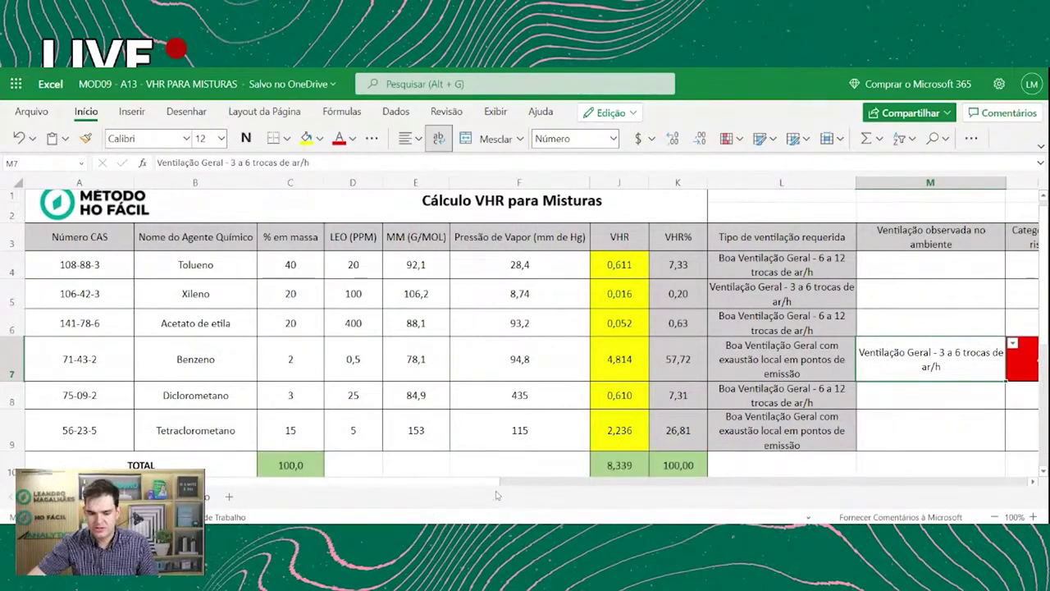
{"action": "scroll", "coordinate": [527, 482], "scroll_direction": "right", "scroll_amount": 2}
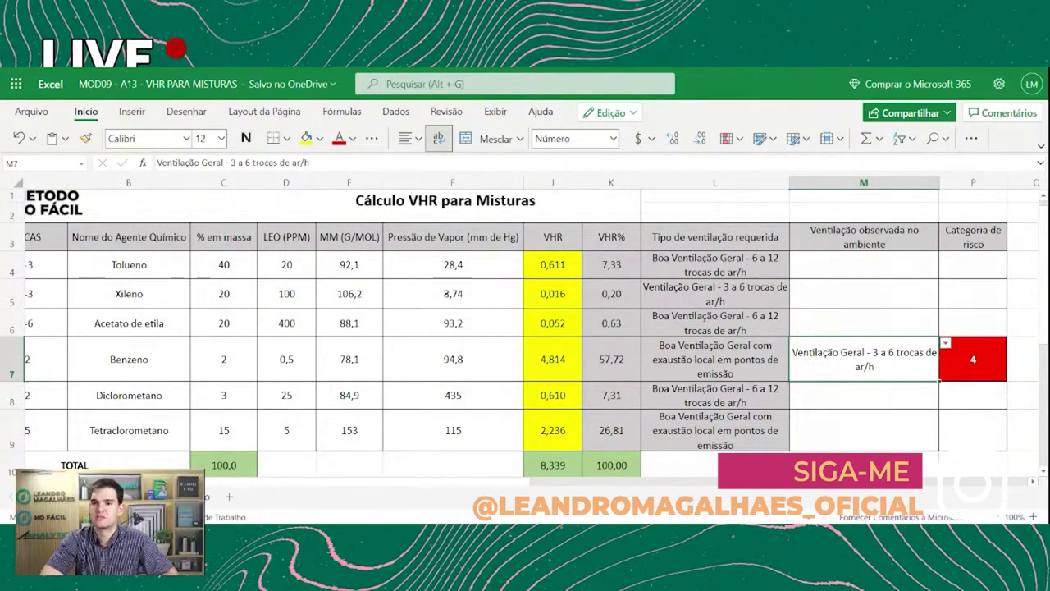
Set Benzeno's observed ventilation to "Exaustão local com captura nos pontos de emissão e enclausuramento quando possível".
{"action": "left_click", "coordinate": [945, 342]}
{"action": "left_click", "coordinate": [865, 418]}
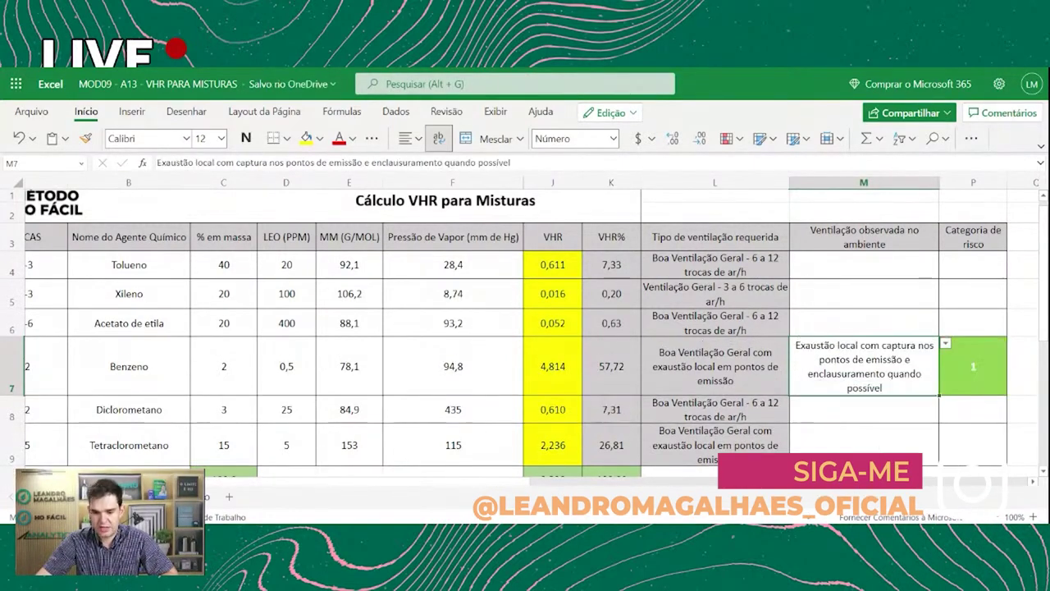